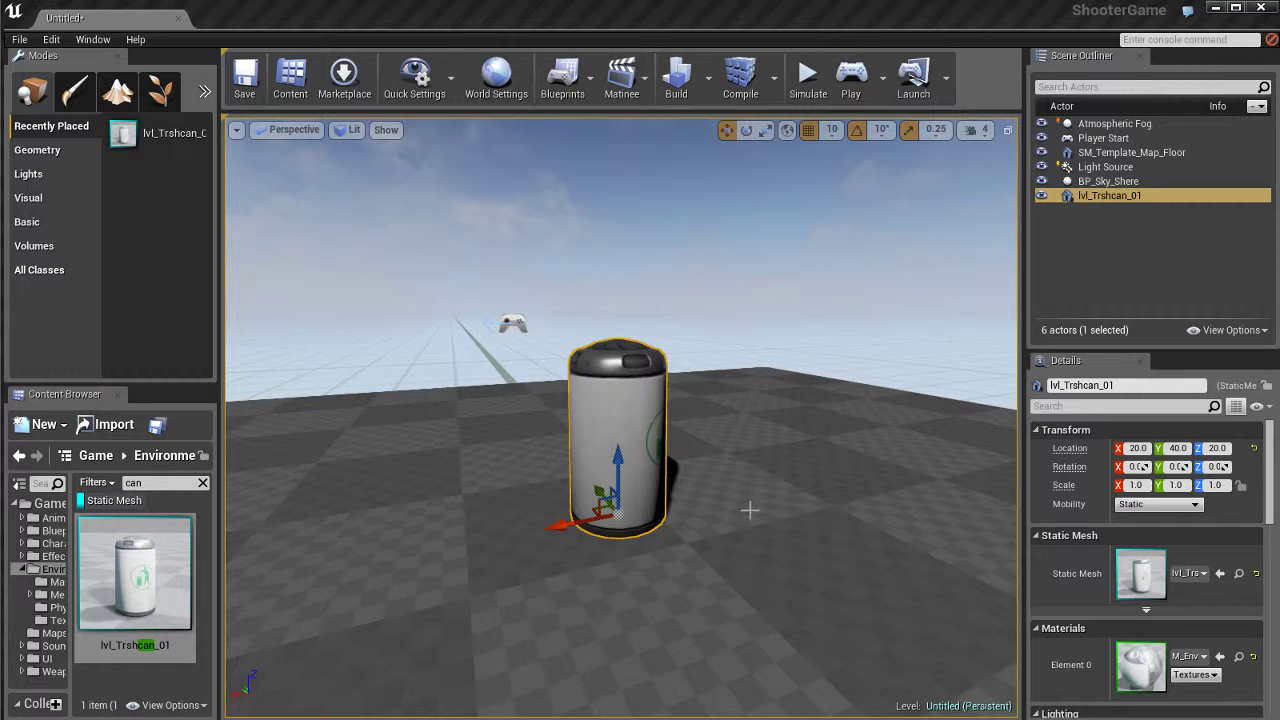
# Focus the view on the trash can and cycle its transform gizmo through the rotate, scale and move modes
pyautogui.moveTo(746, 551); pyautogui.dragTo(718, 543, button='right')
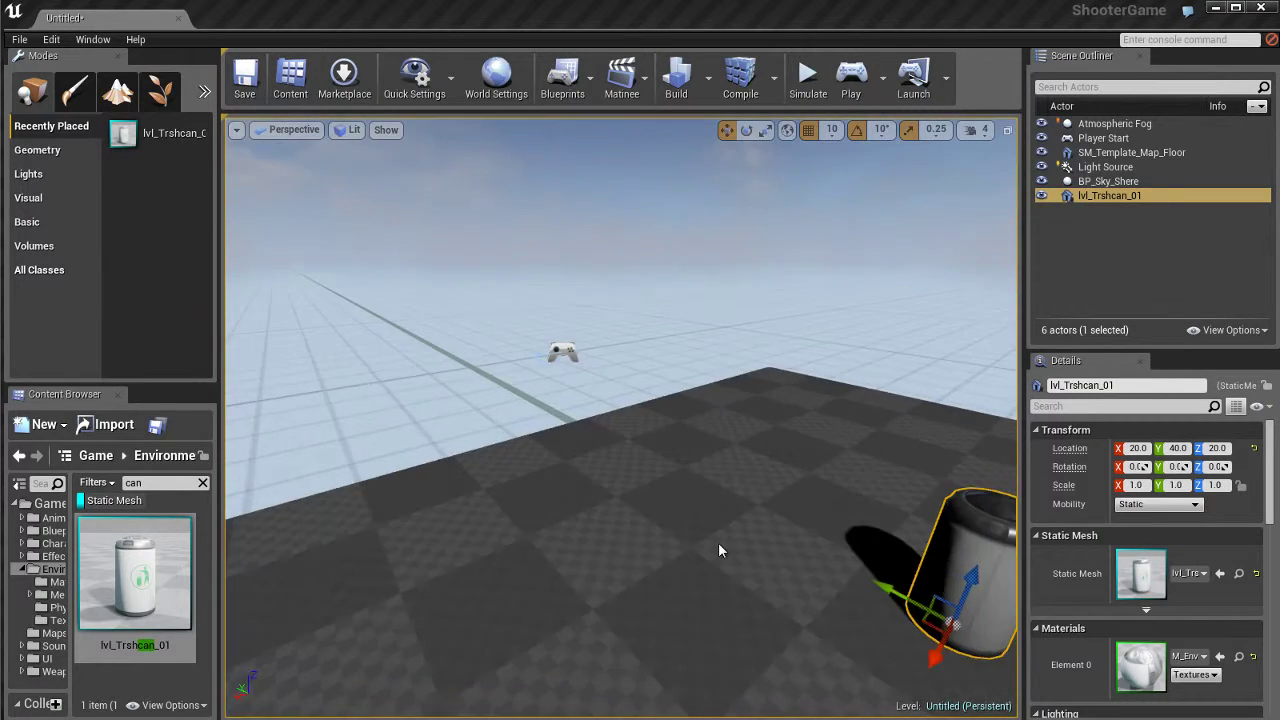
pyautogui.press('f')
pyautogui.moveTo(718, 543)
pyautogui.keyDown('alt'); pyautogui.mouseDown()
pyautogui.moveTo(850, 548)
pyautogui.moveTo(730, 529)
pyautogui.mouseUp(); pyautogui.keyUp('alt')
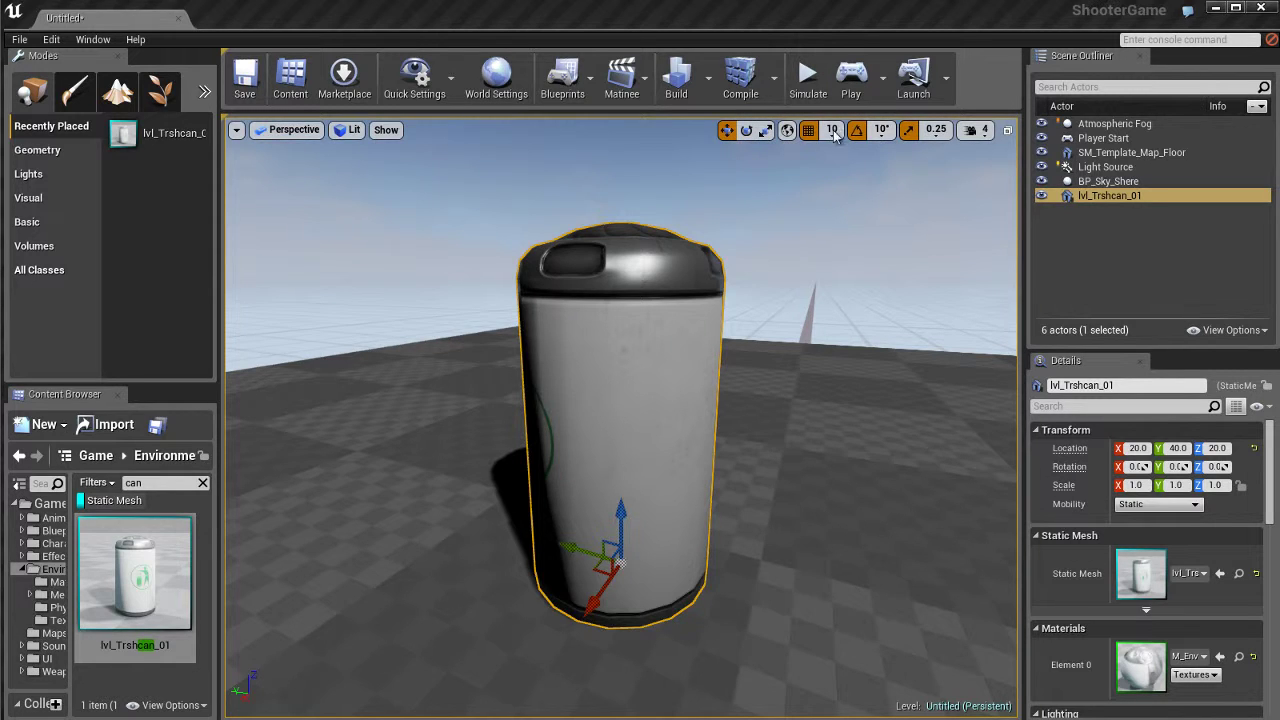
pyautogui.click(747, 131)
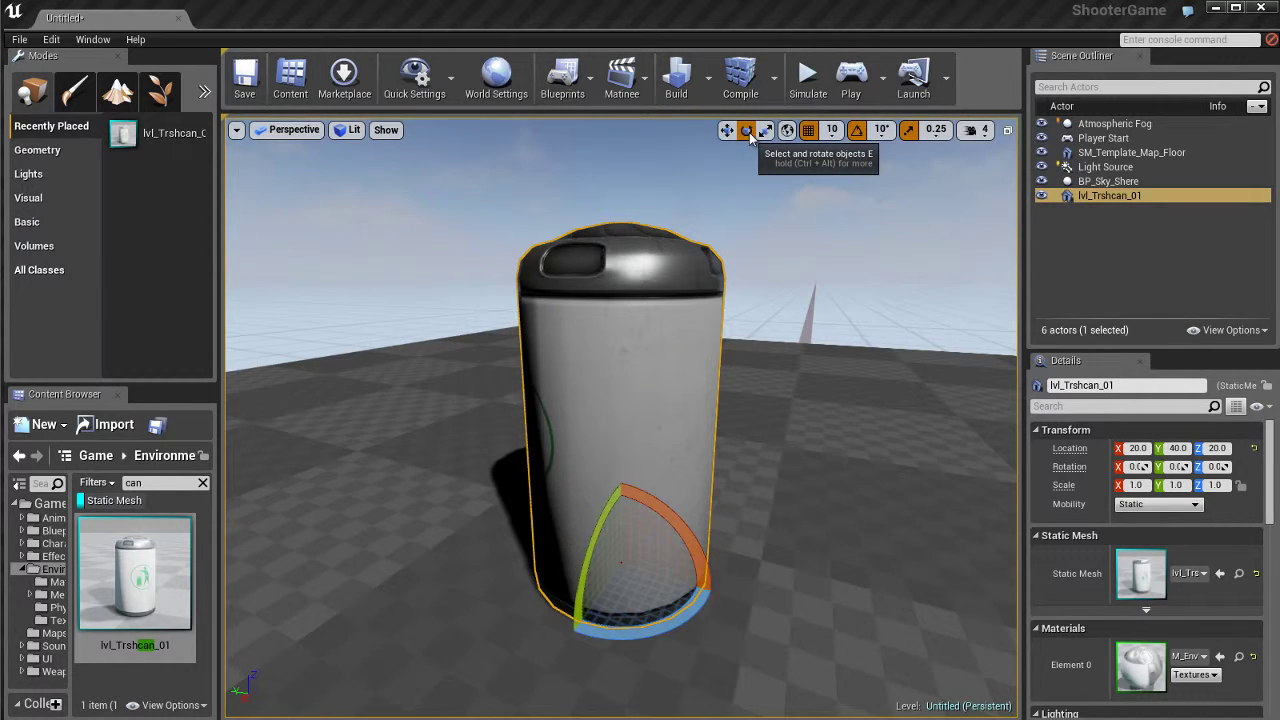
pyautogui.click(765, 133)
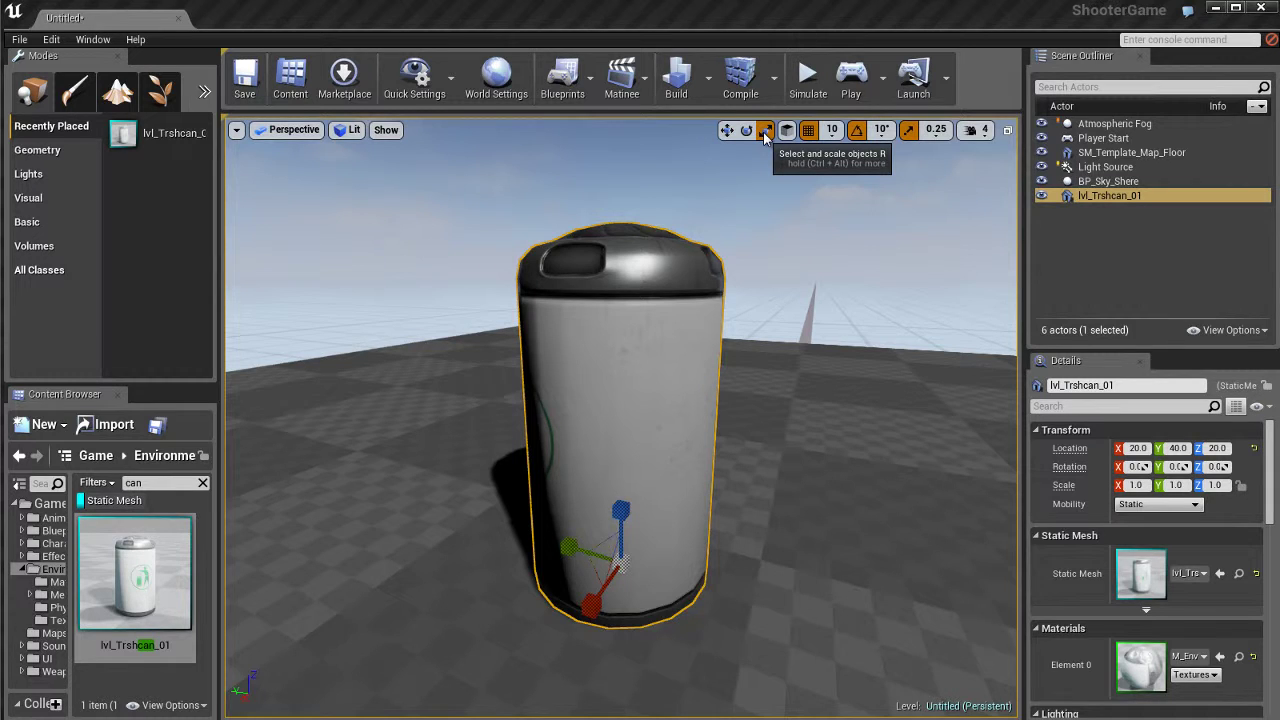
pyautogui.click(727, 131)
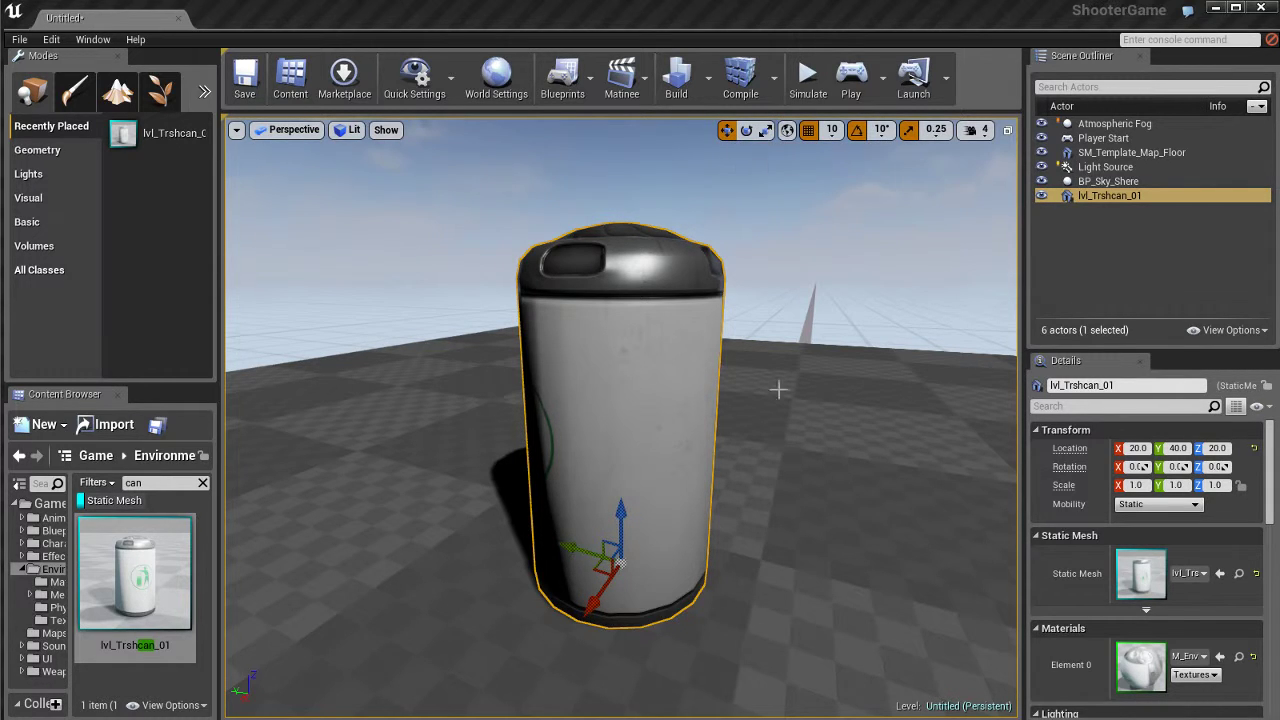
pyautogui.press('e')
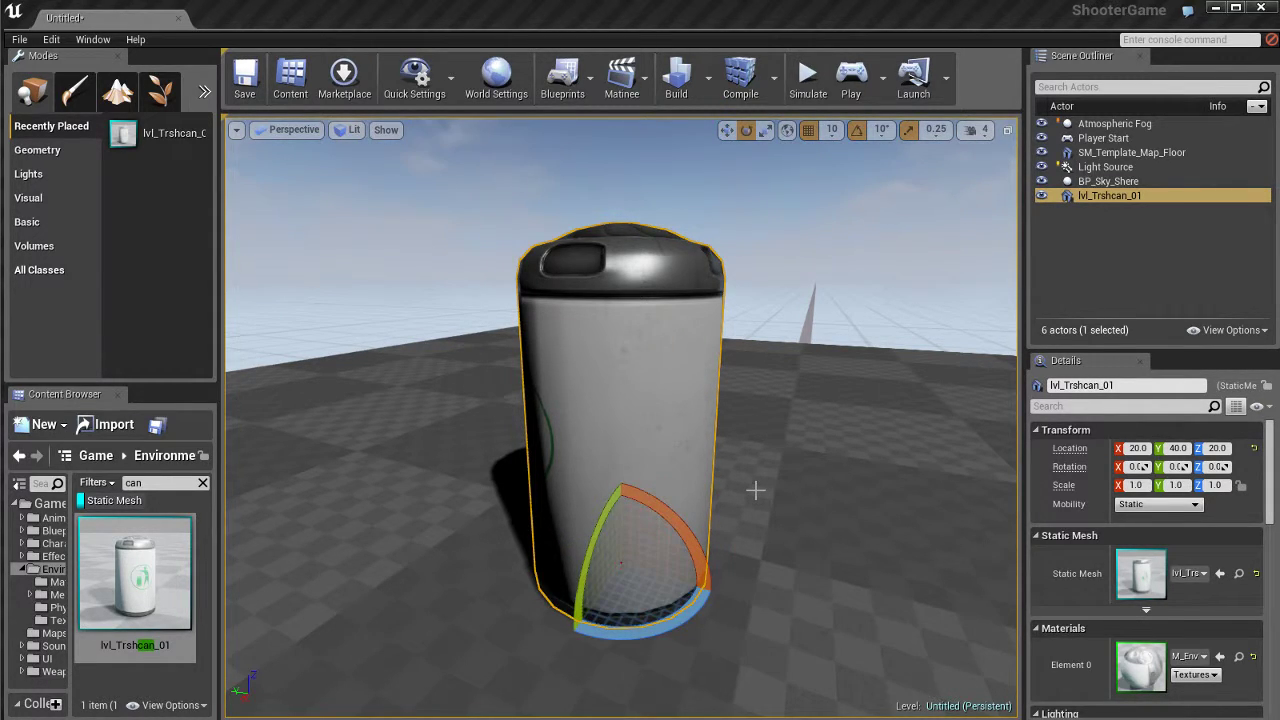
pyautogui.press('r')
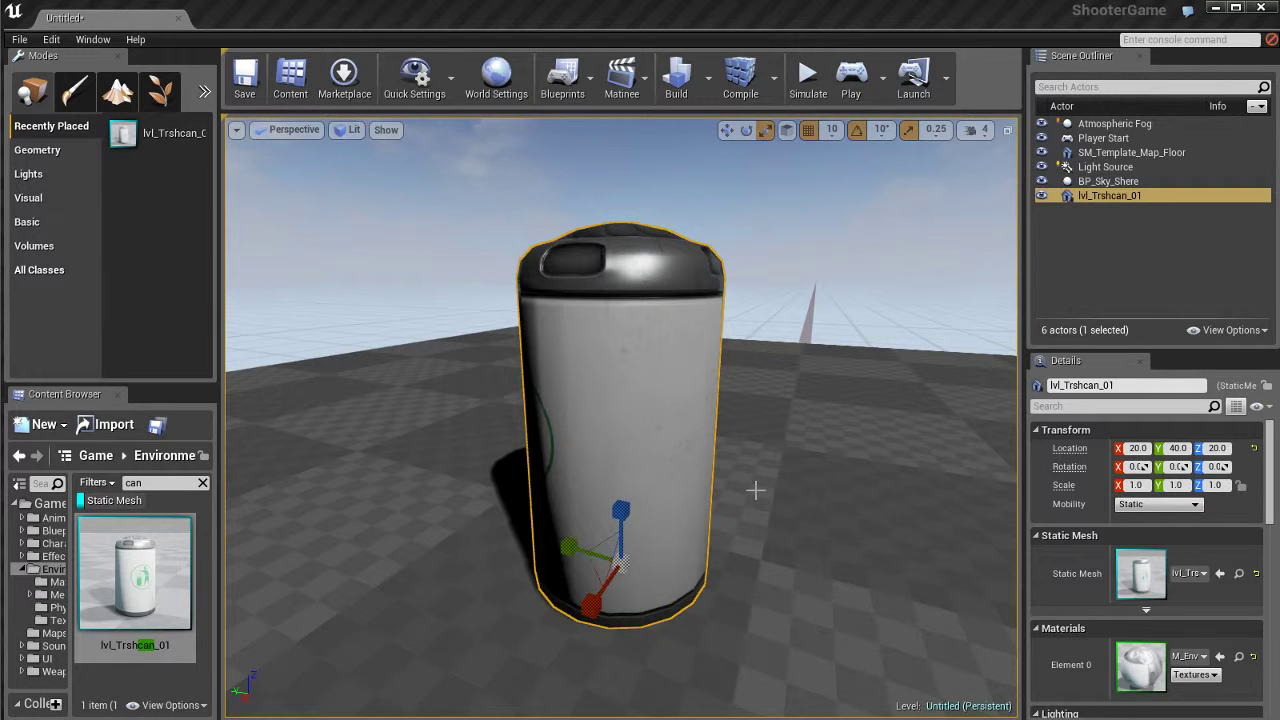
pyautogui.press('w')
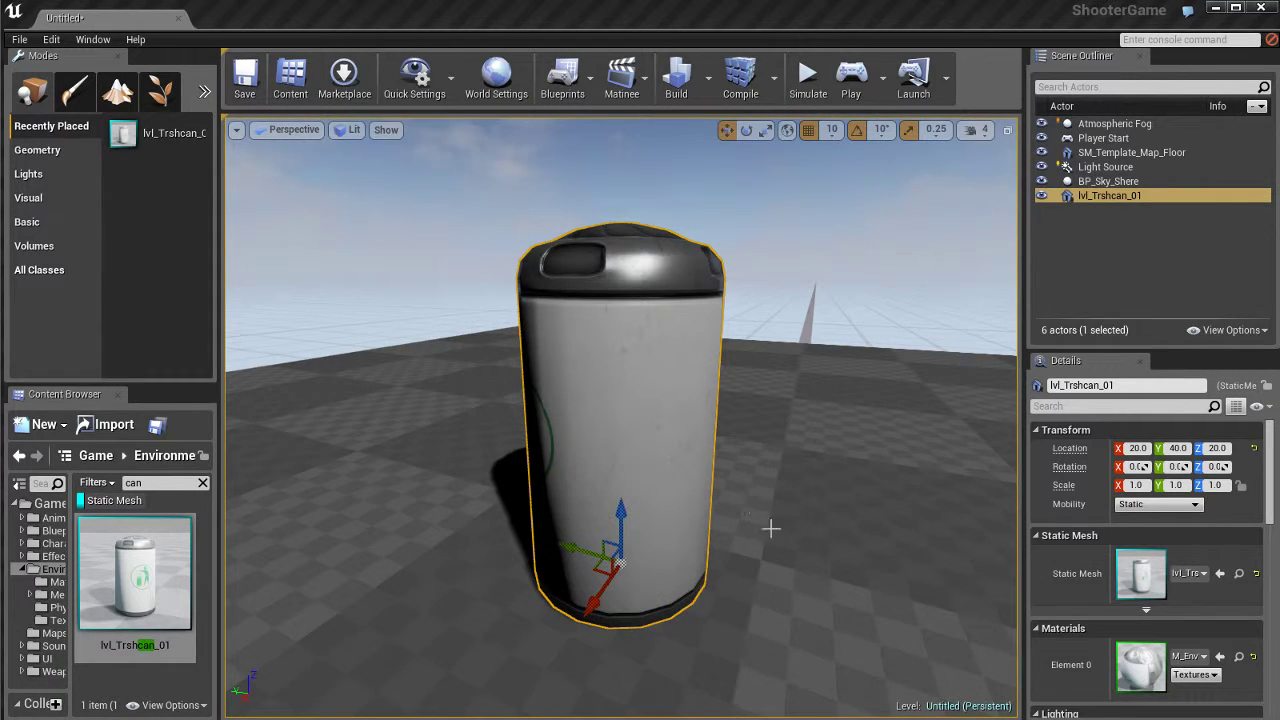
# Move the trash can with the gizmo to location X 0, Y 50, Z 20
pyautogui.keyDown('alt'); pyautogui.moveTo(713, 519); pyautogui.dragTo(610, 462); pyautogui.keyUp('alt')
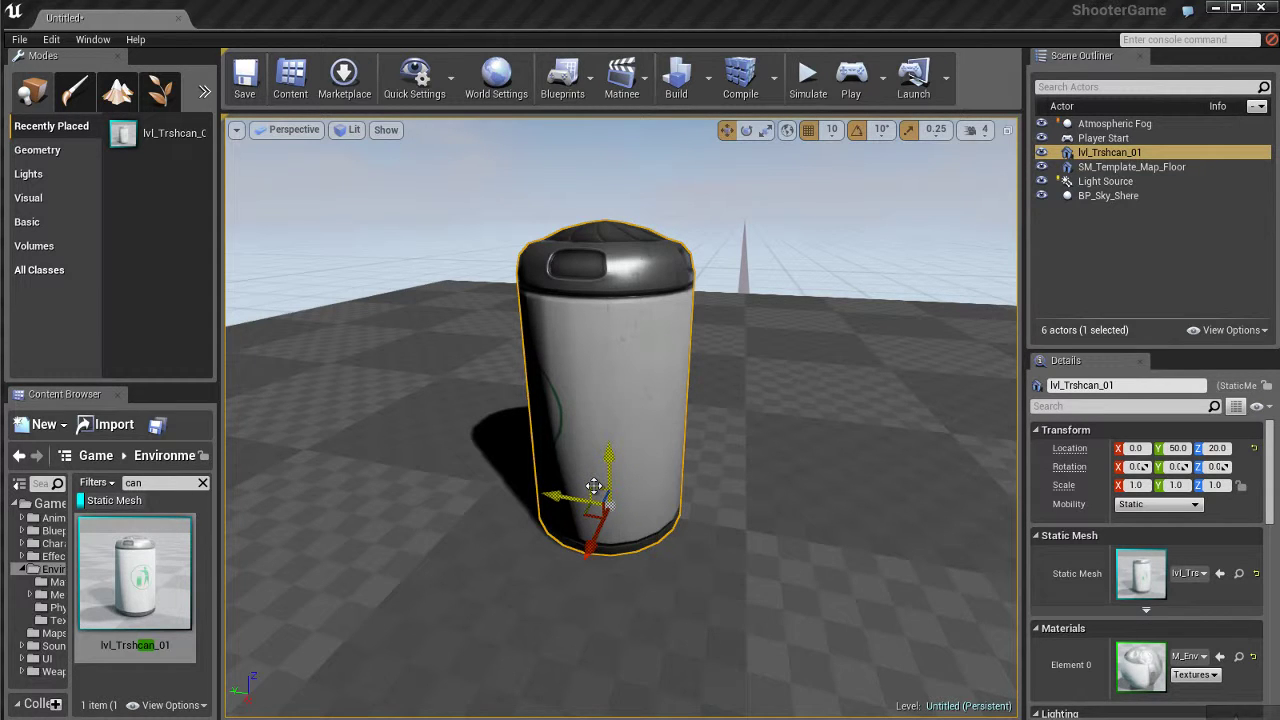
pyautogui.moveTo(594, 486)
pyautogui.mouseDown()
pyautogui.moveTo(528, 480)
pyautogui.moveTo(426, 289)
pyautogui.moveTo(417, 400)
pyautogui.moveTo(619, 482)
pyautogui.moveTo(811, 503)
pyautogui.moveTo(606, 451)
pyautogui.moveTo(603, 374)
pyautogui.moveTo(594, 468)
pyautogui.mouseUp()
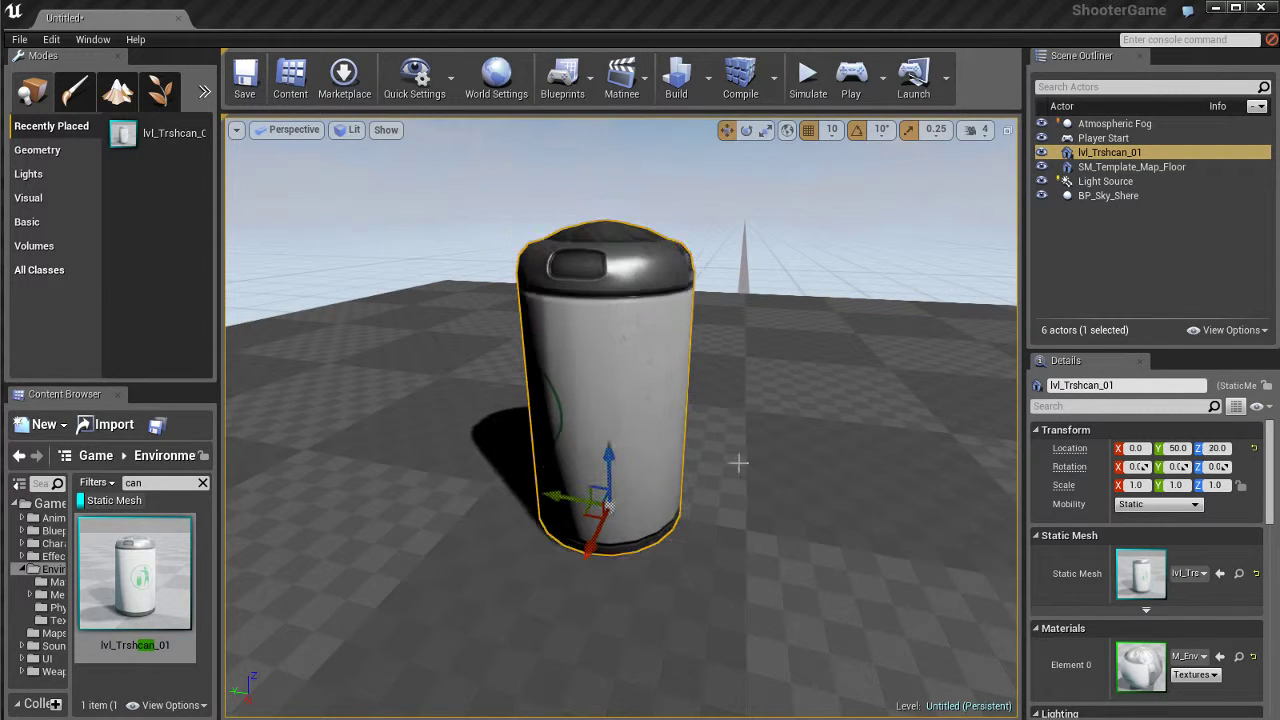
# Try moving the trash can along two axes at once with the gizmo's plane handles, undoing each move
pyautogui.keyDown('alt'); pyautogui.moveTo(680, 551); pyautogui.dragTo(630, 416); pyautogui.keyUp('alt')
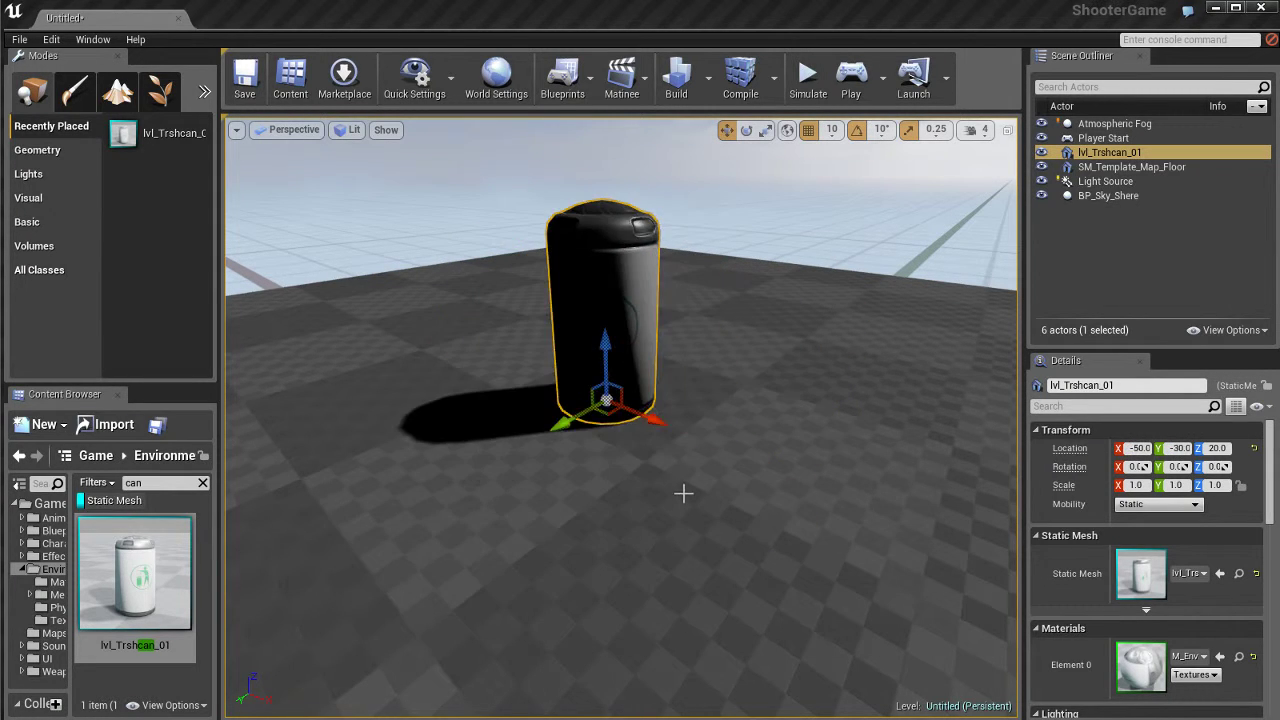
pyautogui.hotkey('ctrl', 'z')
pyautogui.scroll(3, 606, 530)
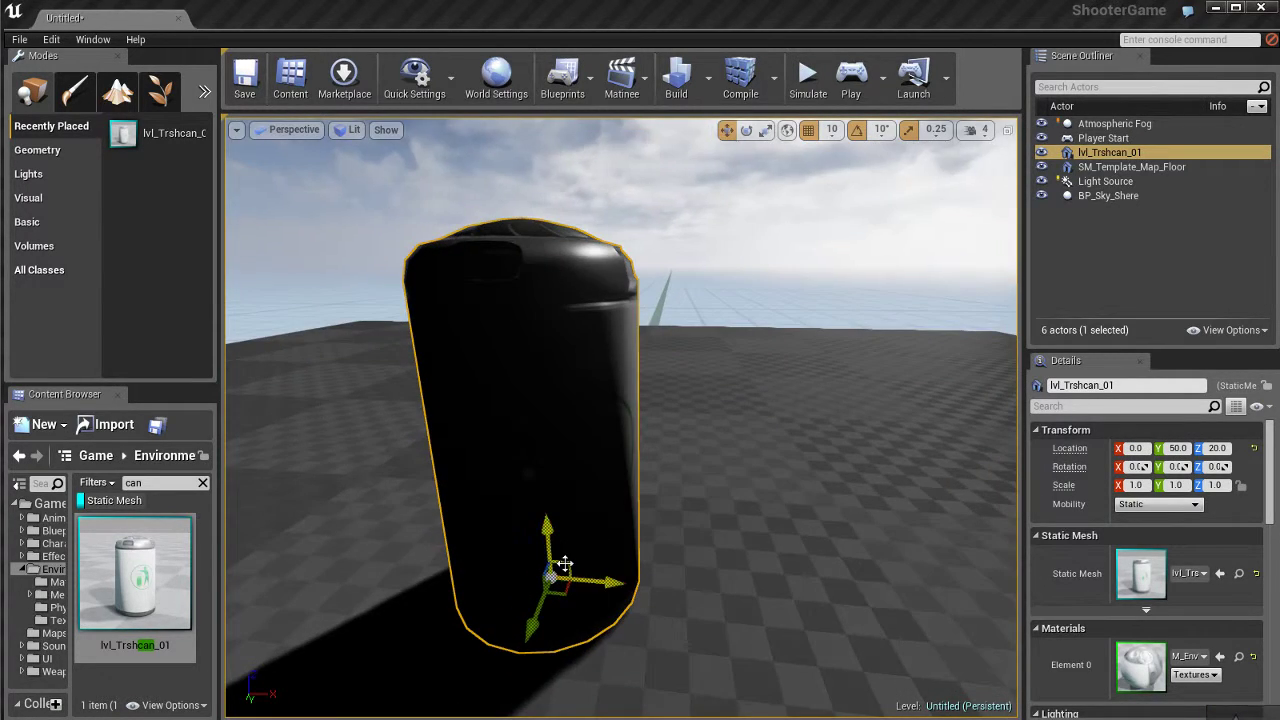
pyautogui.moveTo(563, 563); pyautogui.dragTo(725, 587)
pyautogui.hotkey('ctrl', 'z')
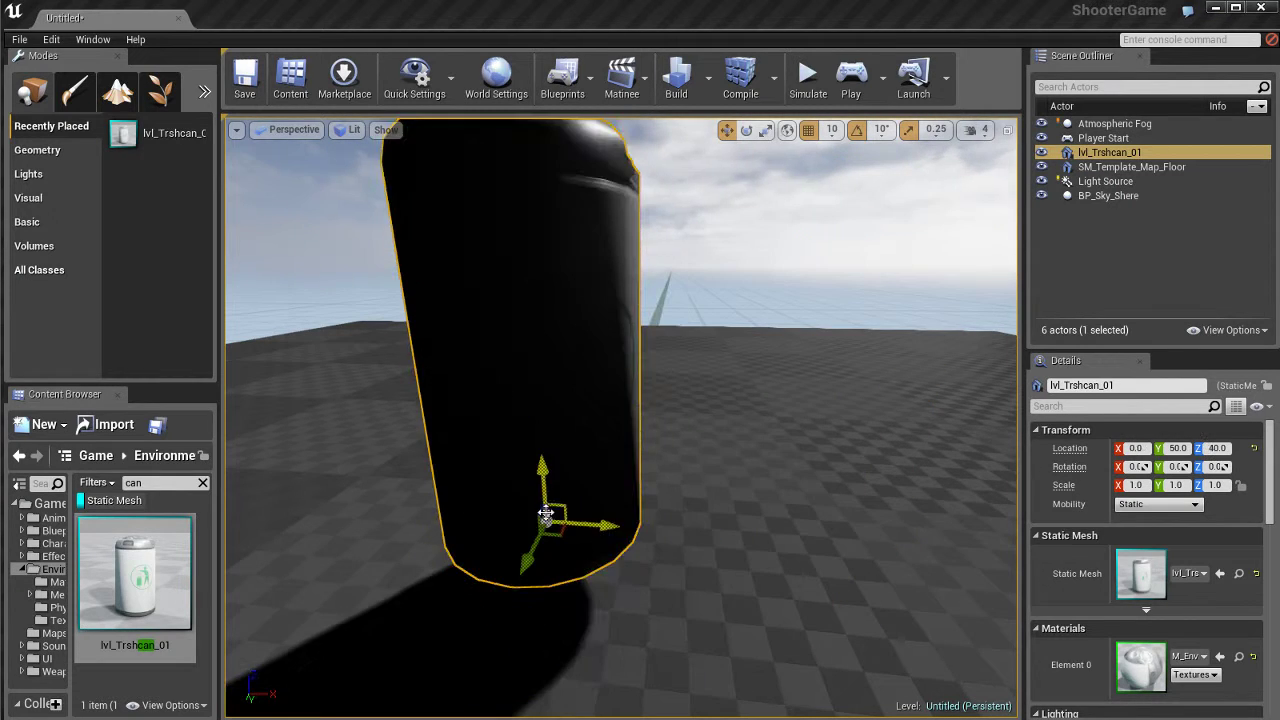
# Try moving the trash can freely from the gizmo's centre to about X 10.9, Y 72.8, Z 67.6, and undo the move
pyautogui.scroll(-3, 743, 509)
pyautogui.moveTo(747, 512)
pyautogui.keyDown('alt'); pyautogui.mouseDown()
pyautogui.moveTo(508, 499)
pyautogui.moveTo(869, 509)
pyautogui.moveTo(746, 534)
pyautogui.moveTo(766, 526)
pyautogui.mouseUp(); pyautogui.keyUp('alt')
pyautogui.scroll(-3, 767, 526)
pyautogui.scroll(2, 767, 526)
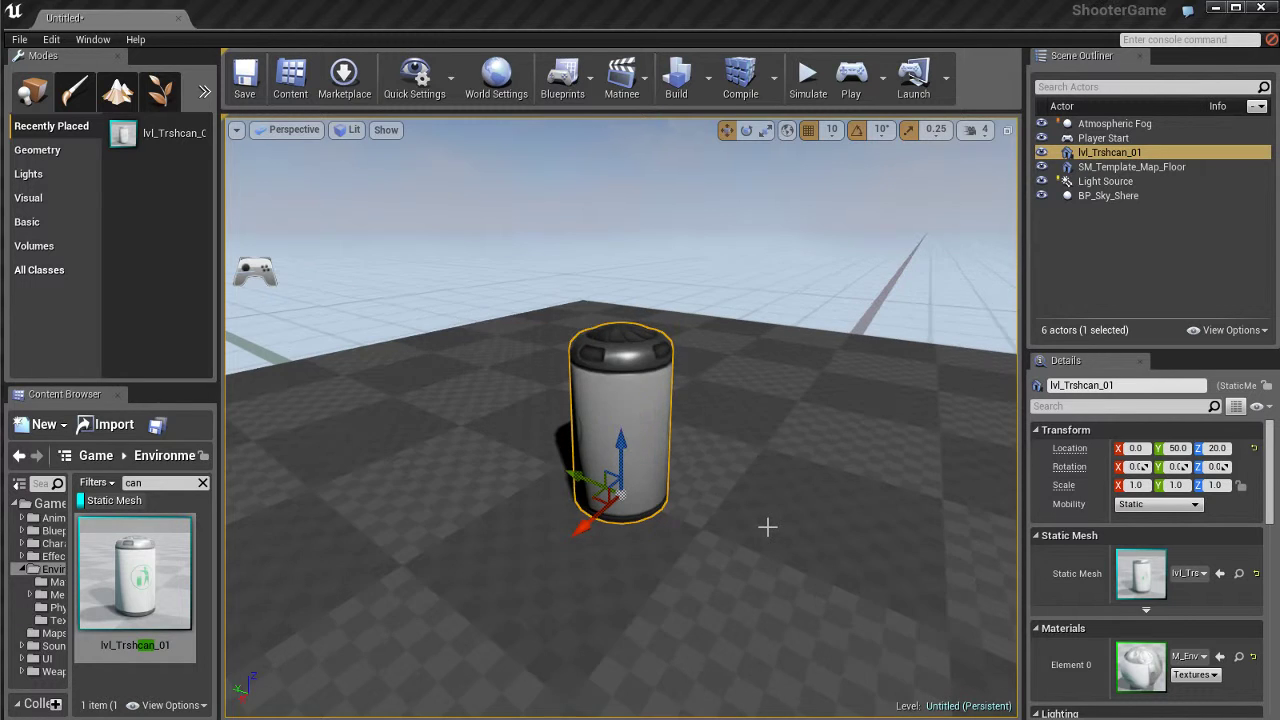
pyautogui.scroll(2, 743, 528)
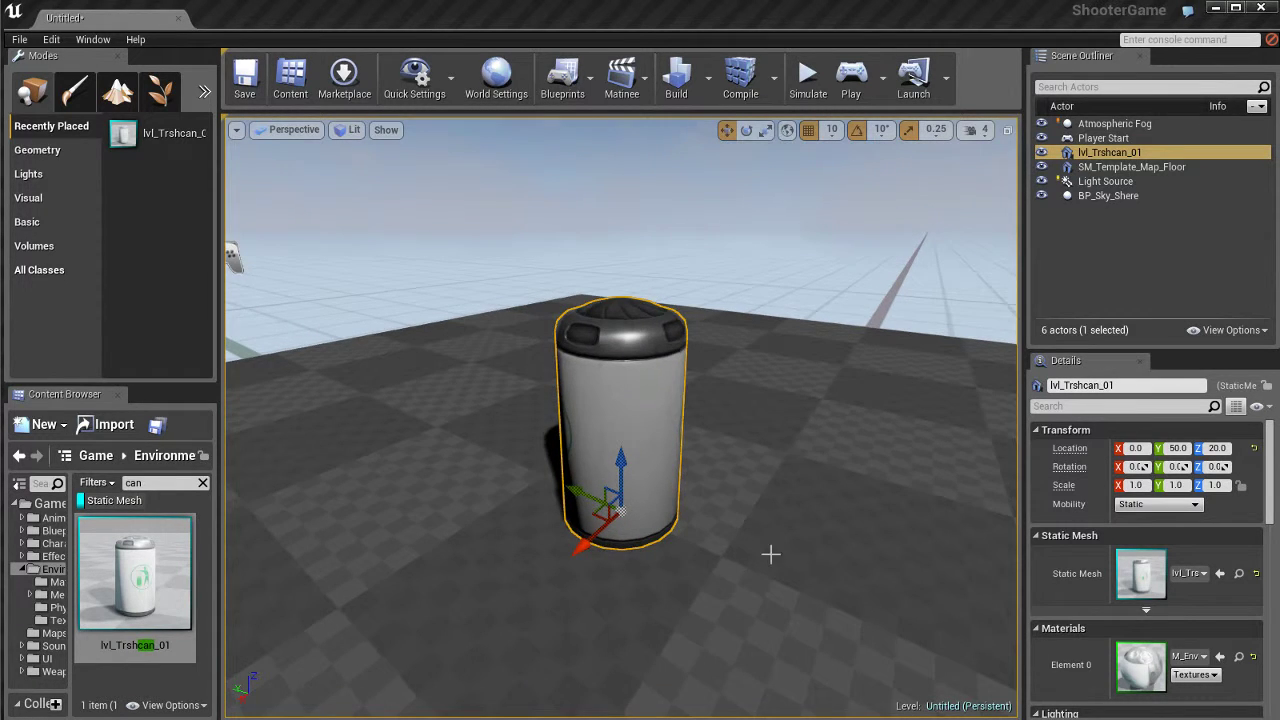
pyautogui.keyDown('alt'); pyautogui.moveTo(771, 551); pyautogui.dragTo(657, 555); pyautogui.keyUp('alt')
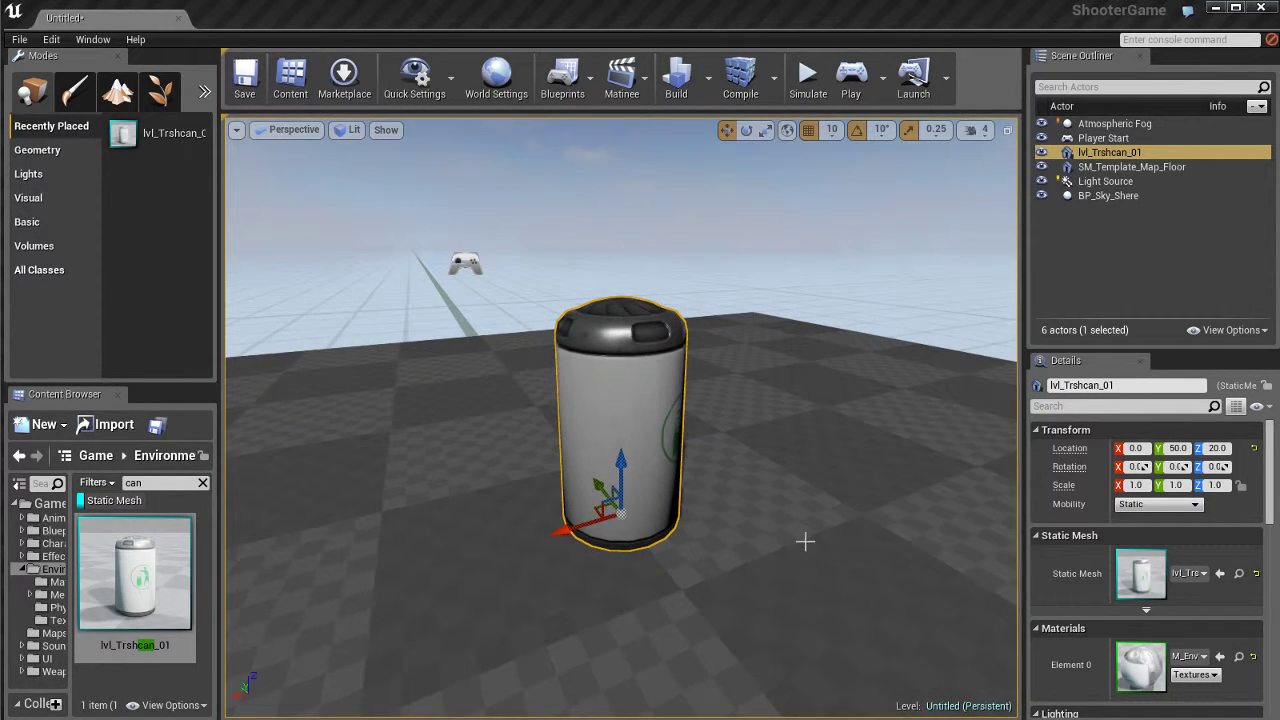
pyautogui.keyDown('alt'); pyautogui.moveTo(805, 541); pyautogui.dragTo(769, 526); pyautogui.keyUp('alt')
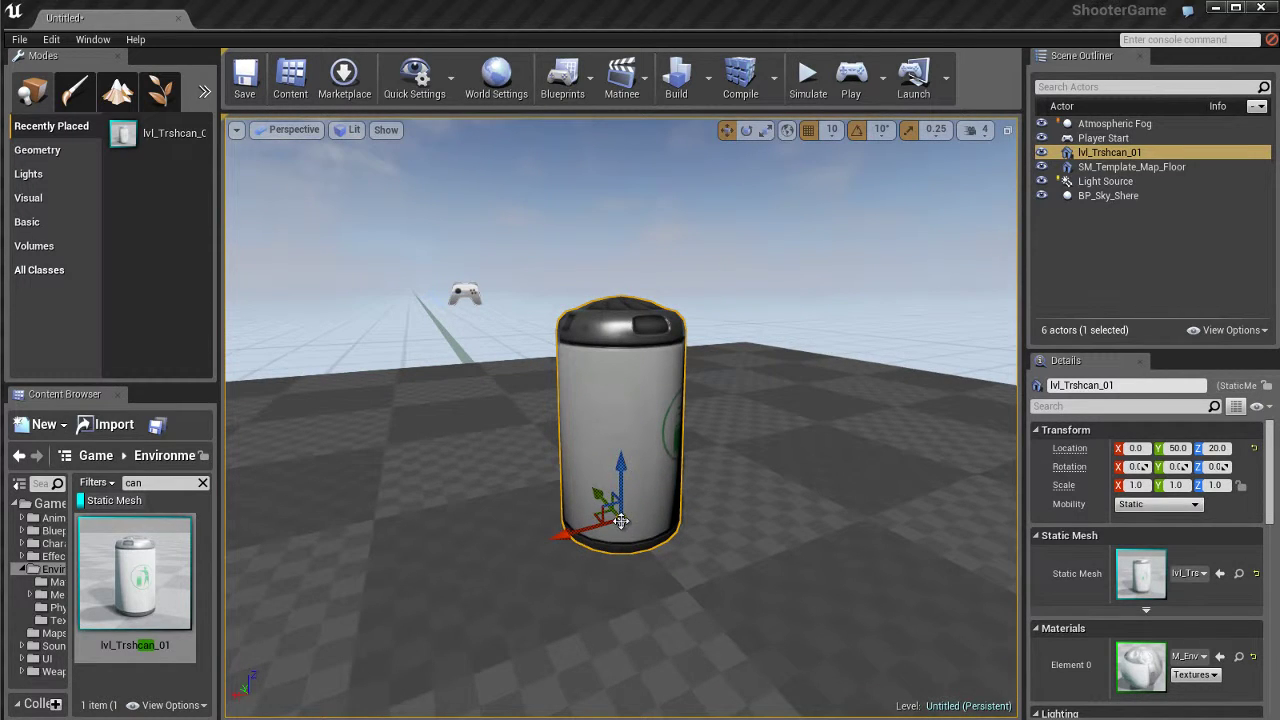
pyautogui.moveTo(621, 521); pyautogui.dragTo(577, 407)
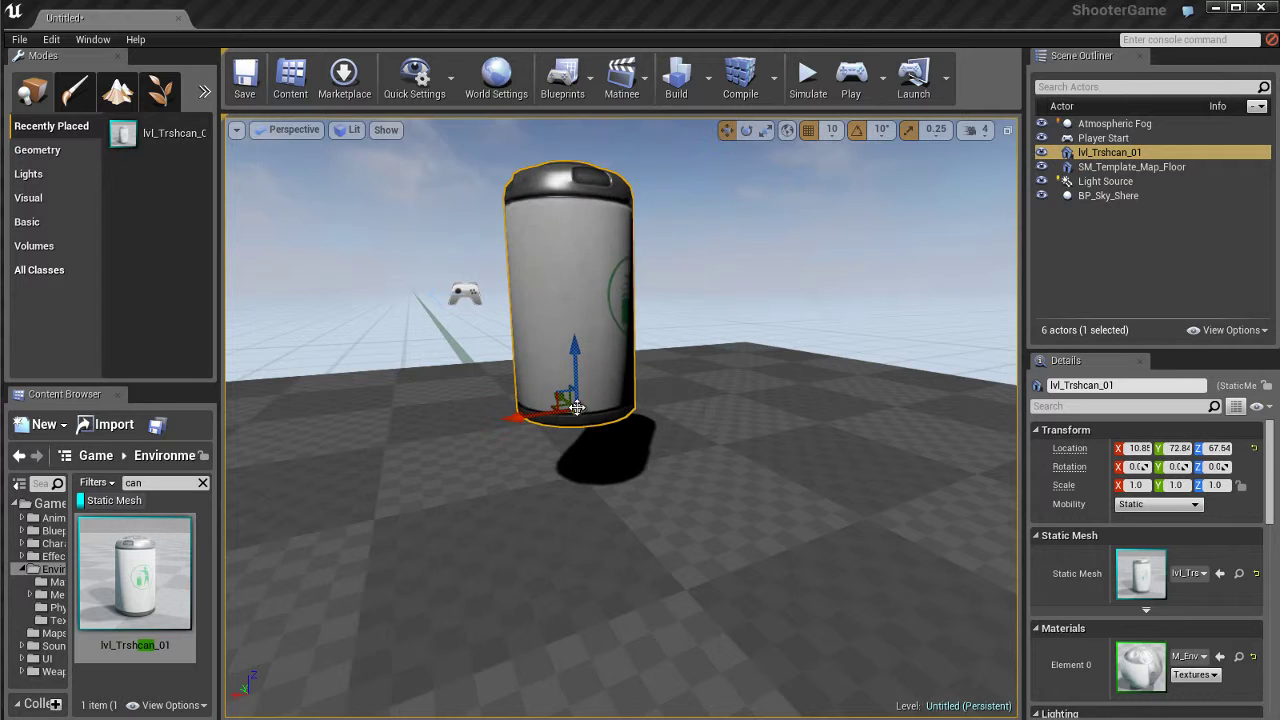
pyautogui.hotkey('ctrl', 'z')
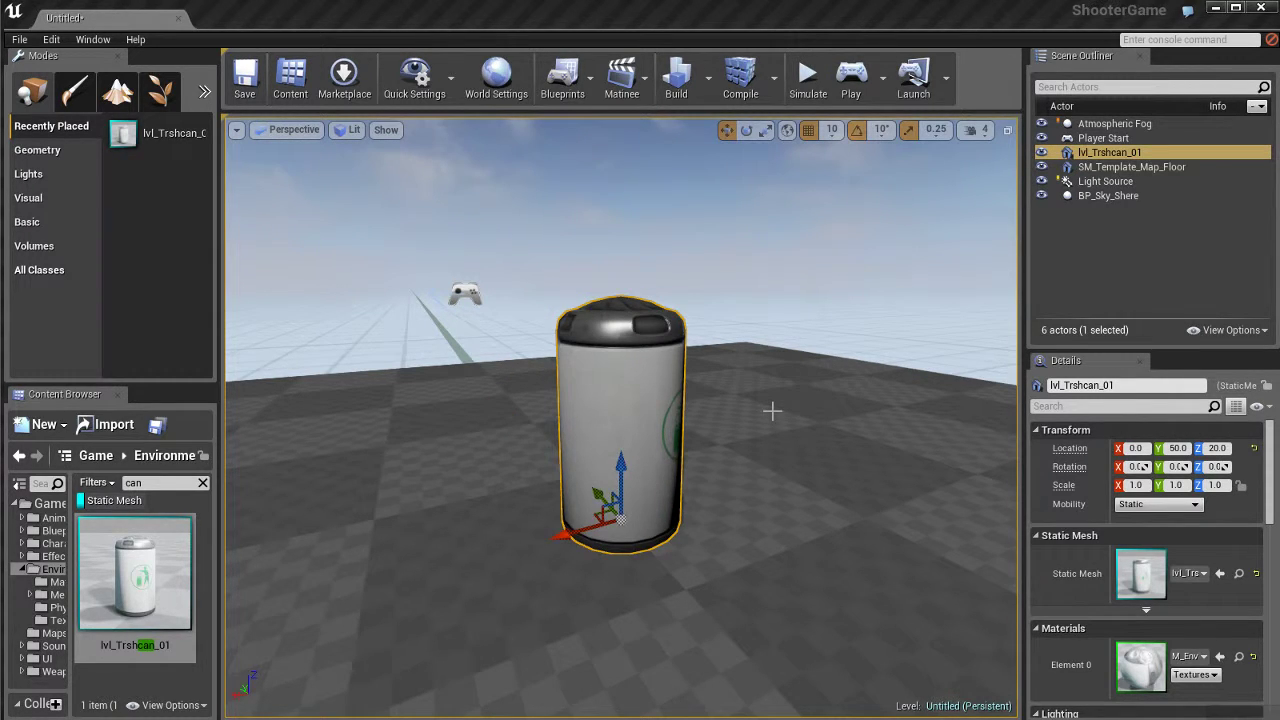
# Try rotating the trash can about its Y, X and Z axes with the rotate gizmo
pyautogui.click(746, 131)
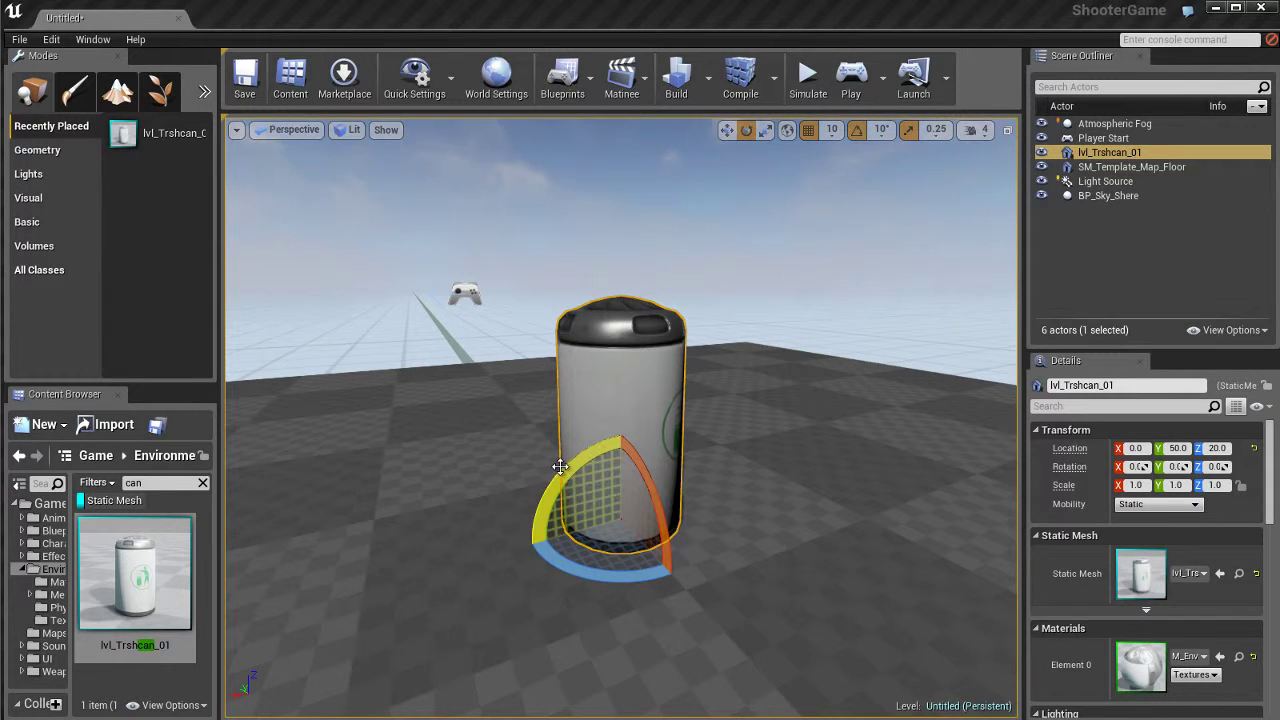
pyautogui.moveTo(557, 471); pyautogui.dragTo(771, 534)
pyautogui.moveTo(680, 490); pyautogui.dragTo(812, 470)
pyautogui.moveTo(608, 580); pyautogui.dragTo(814, 498)
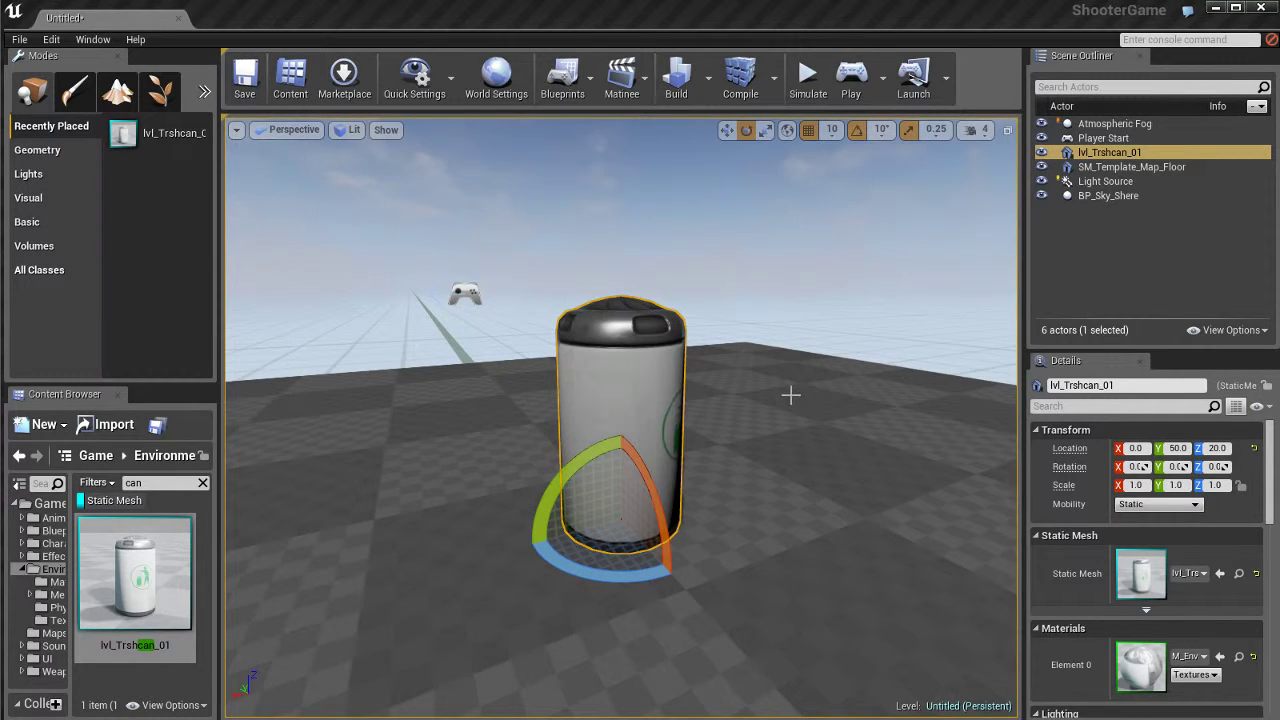
# Try scaling the trash can along the Z, Y and X axes individually and uniformly on all axes, without keeping the changes
pyautogui.press('r')
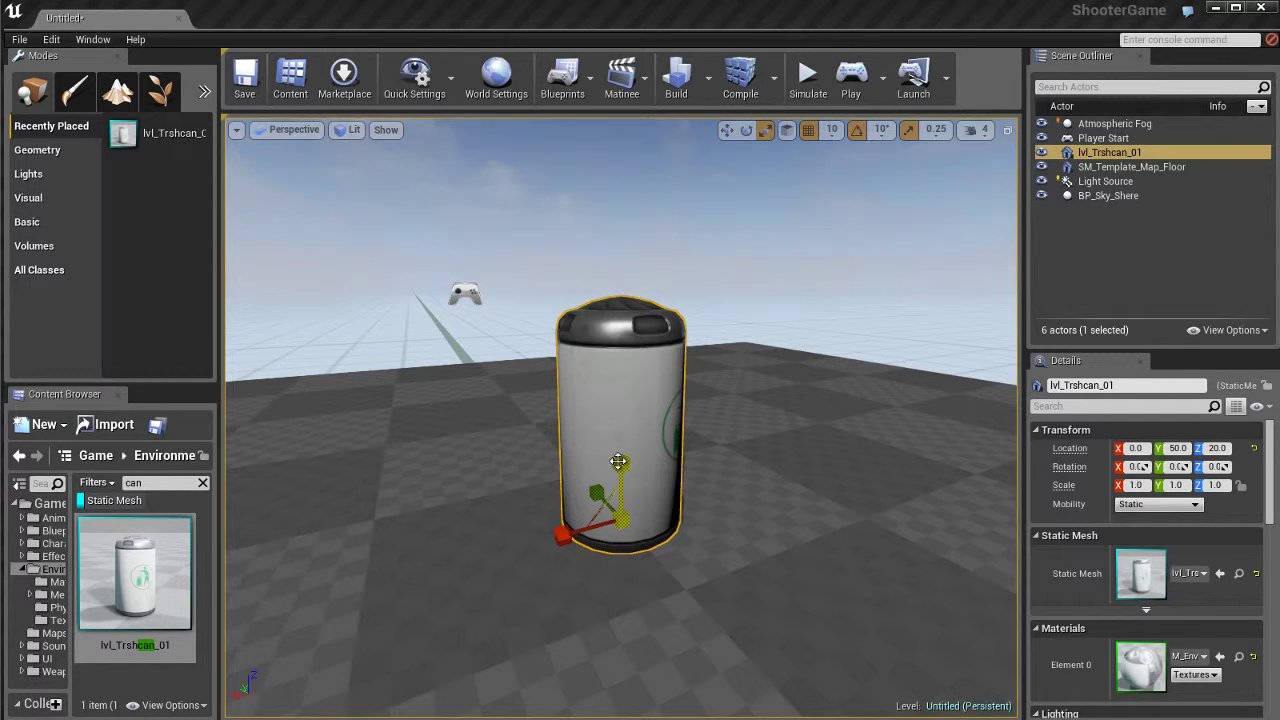
pyautogui.moveTo(619, 461)
pyautogui.mouseDown()
pyautogui.moveTo(626, 381)
pyautogui.moveTo(629, 515)
pyautogui.moveTo(626, 463)
pyautogui.moveTo(631, 480)
pyautogui.mouseUp()
pyautogui.keyDown('alt'); pyautogui.moveTo(760, 526); pyautogui.dragTo(869, 534); pyautogui.keyUp('alt')
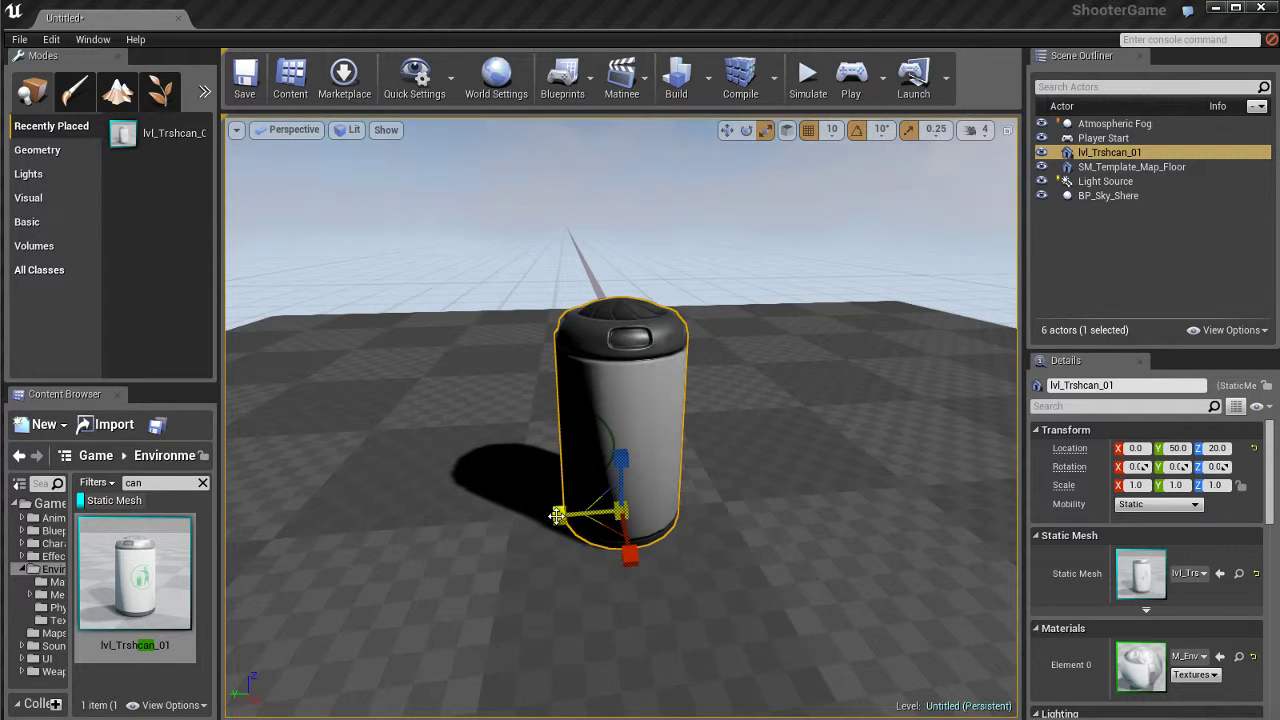
pyautogui.moveTo(557, 515); pyautogui.dragTo(803, 515)
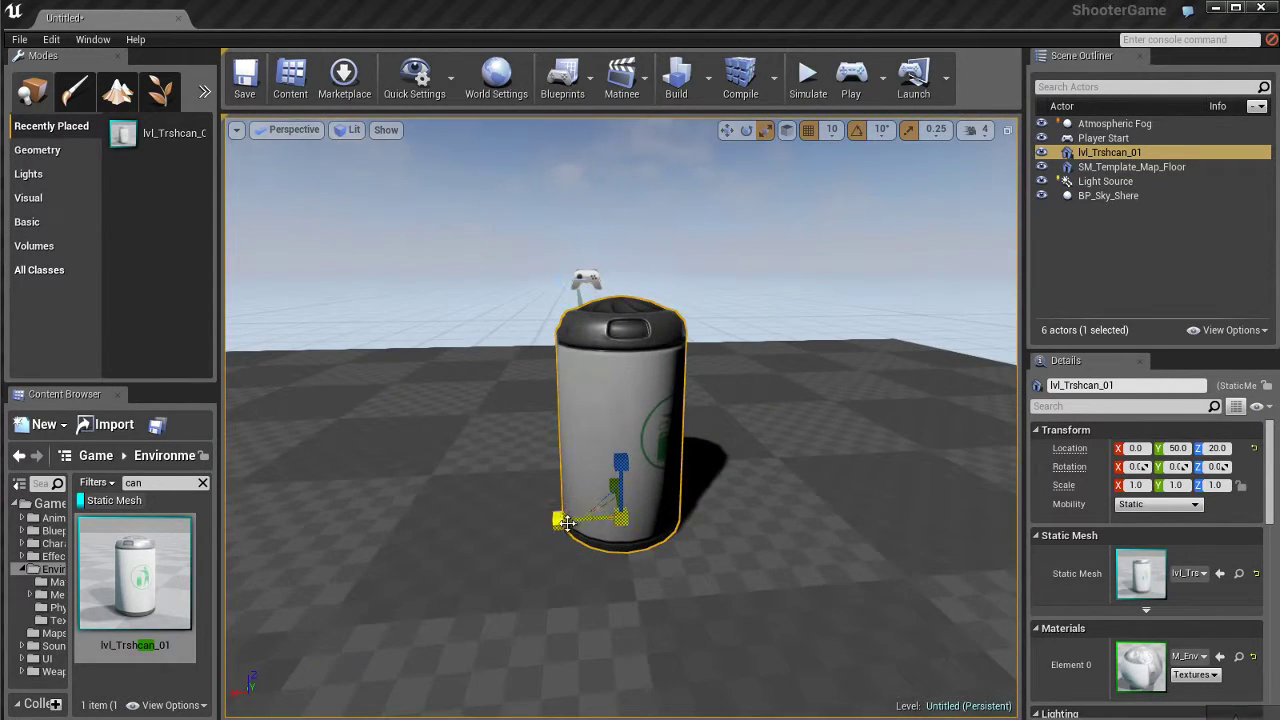
pyautogui.moveTo(557, 520); pyautogui.dragTo(357, 503)
pyautogui.hotkey('ctrl', 'z')
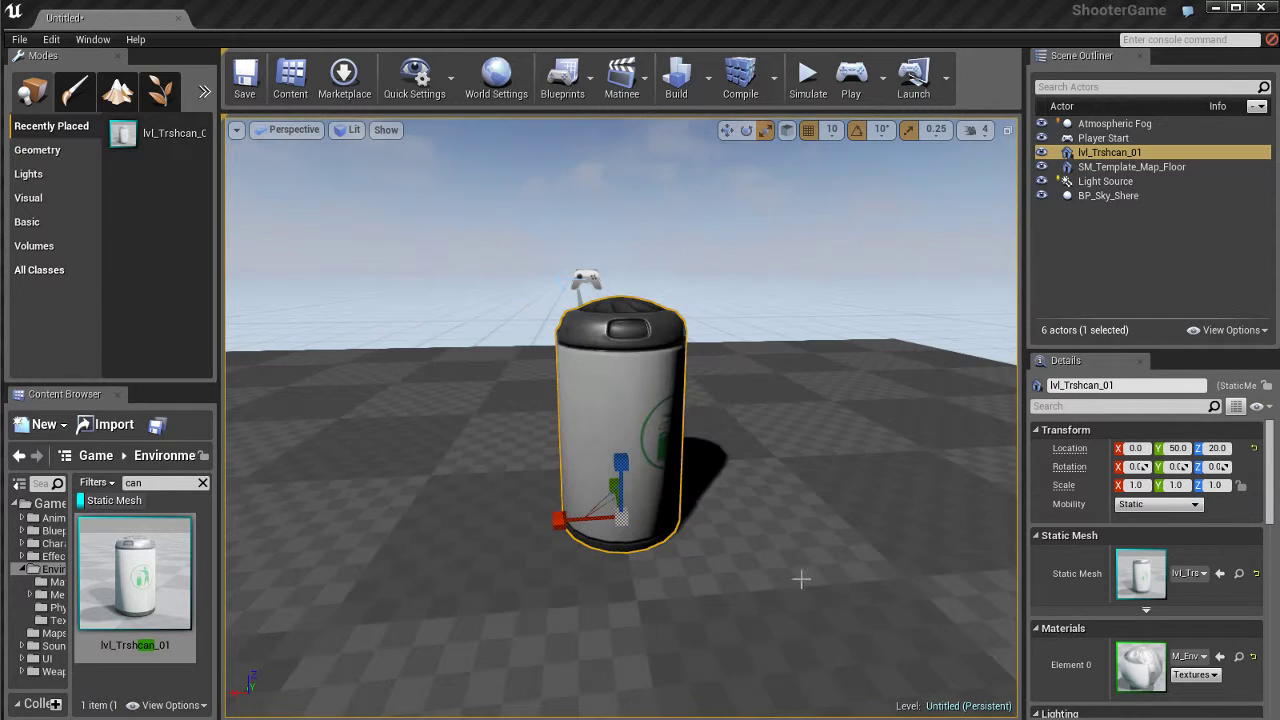
pyautogui.keyDown('alt'); pyautogui.moveTo(703, 569); pyautogui.dragTo(820, 577); pyautogui.keyUp('alt')
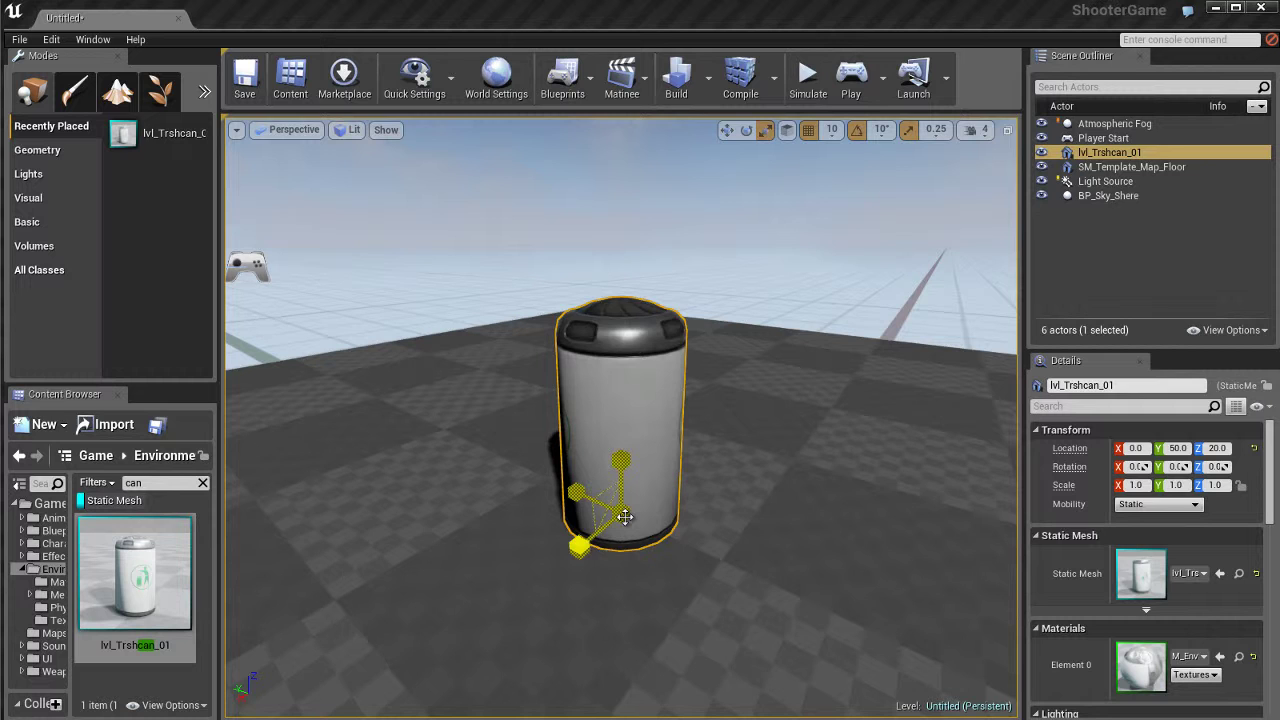
pyautogui.moveTo(626, 522); pyautogui.dragTo(673, 542)
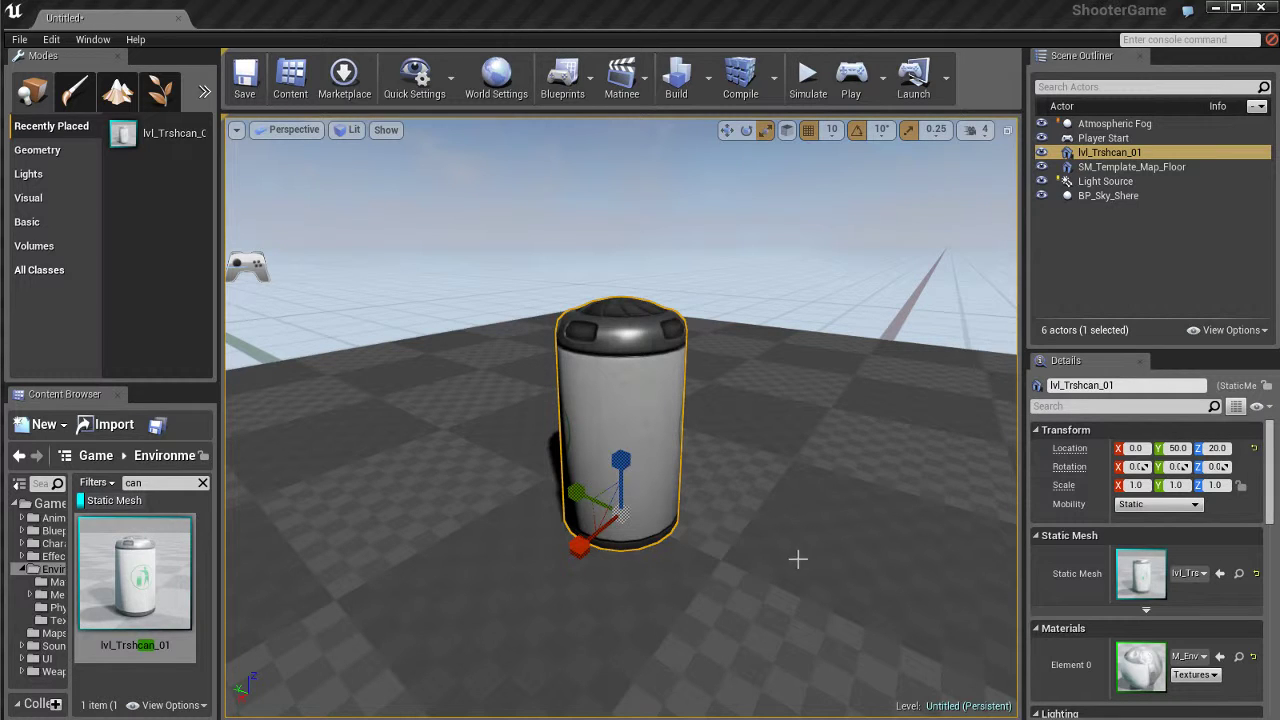
# Place the trash can's pivot on the floor beside it and try rotating the can around that offset pivot
pyautogui.keyDown('alt'); pyautogui.moveTo(722, 571); pyautogui.dragTo(737, 523); pyautogui.keyUp('alt')
pyautogui.press('w')
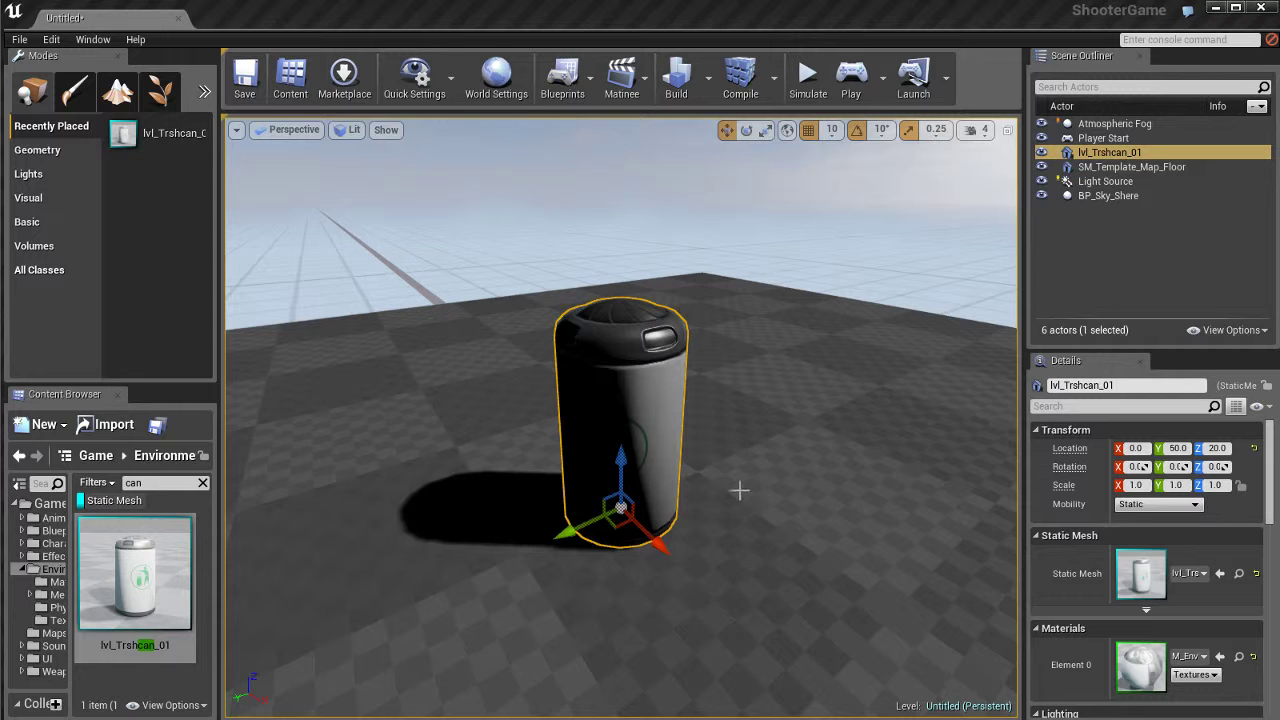
pyautogui.keyDown('alt'); pyautogui.moveTo(739, 484); pyautogui.dragTo(640, 517); pyautogui.keyUp('alt')
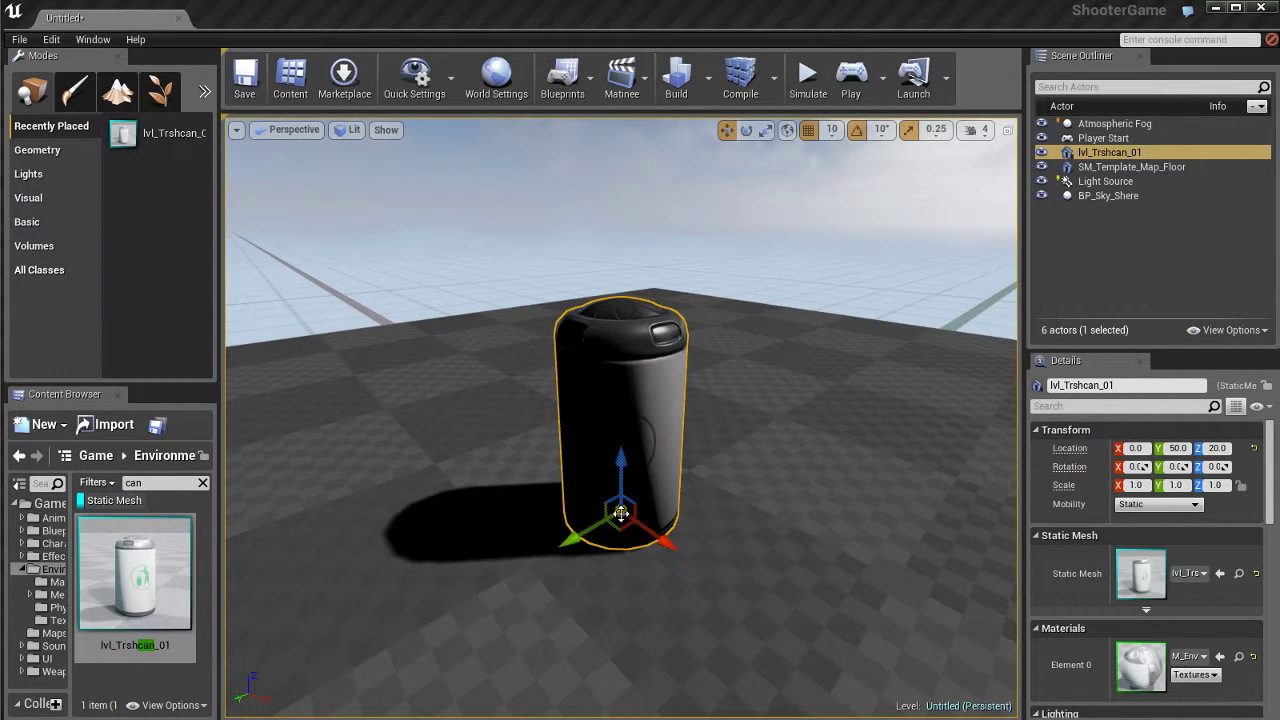
pyautogui.moveTo(620, 513); pyautogui.dragTo(871, 507, button='middle')
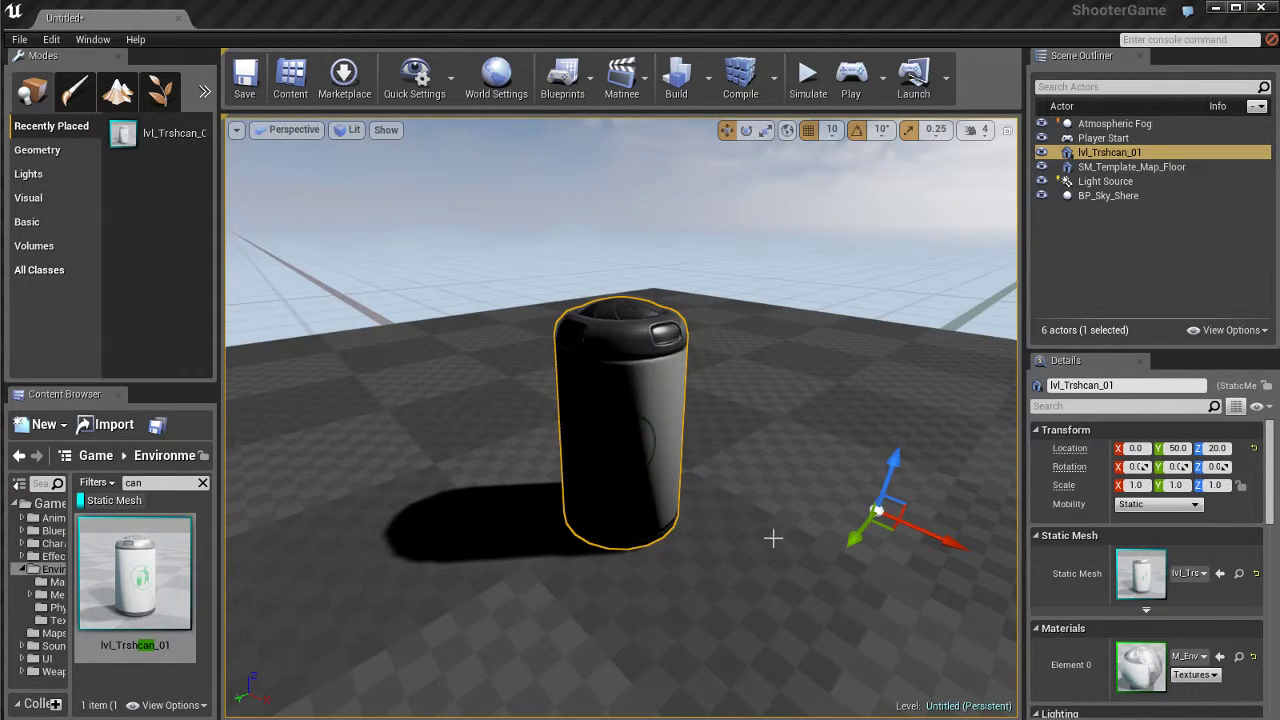
pyautogui.press('e')
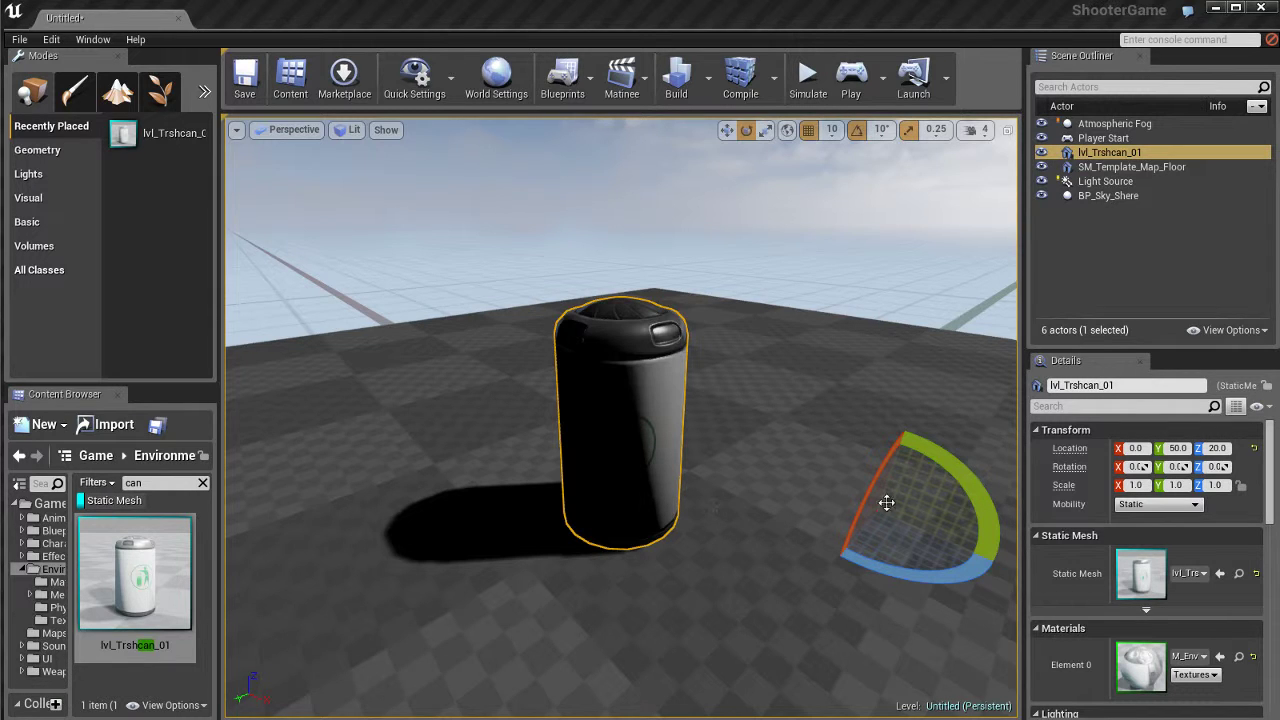
pyautogui.moveTo(963, 579); pyautogui.dragTo(885, 487)
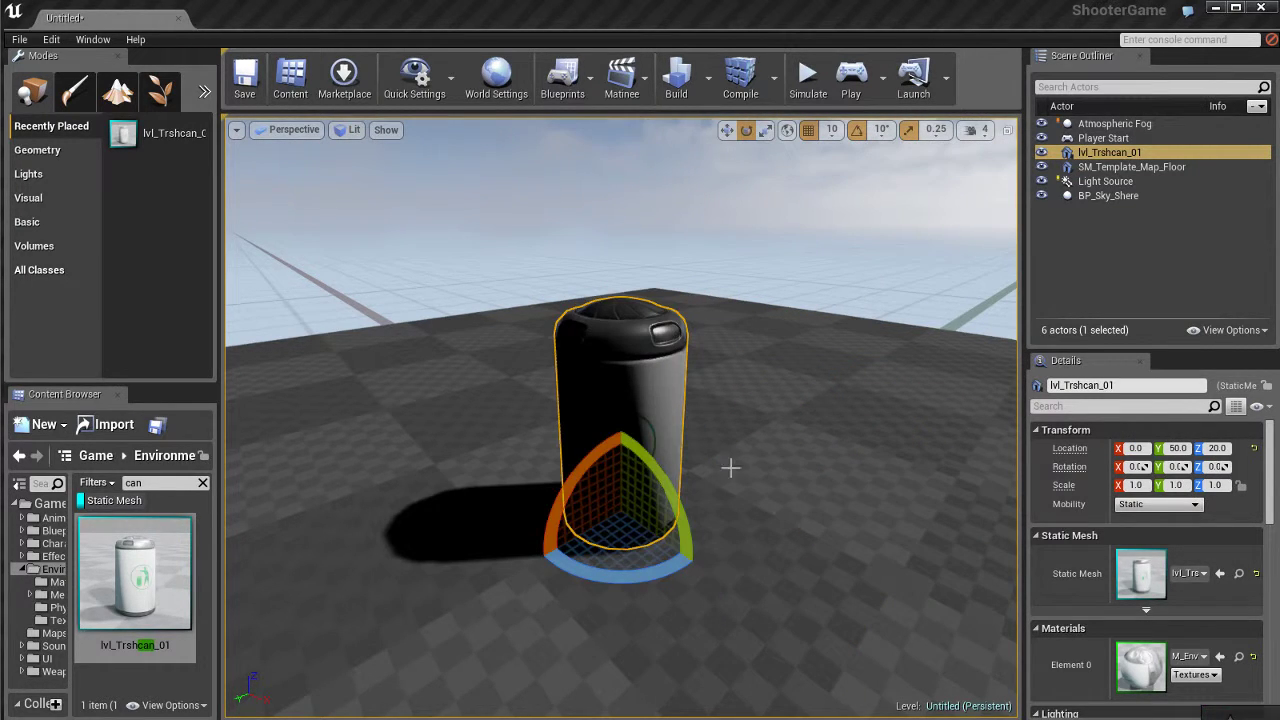
# Switch back to the move gizmo and shift the trash can's pivot well away from the can over the floor
pyautogui.moveTo(769, 503); pyautogui.dragTo(719, 477)
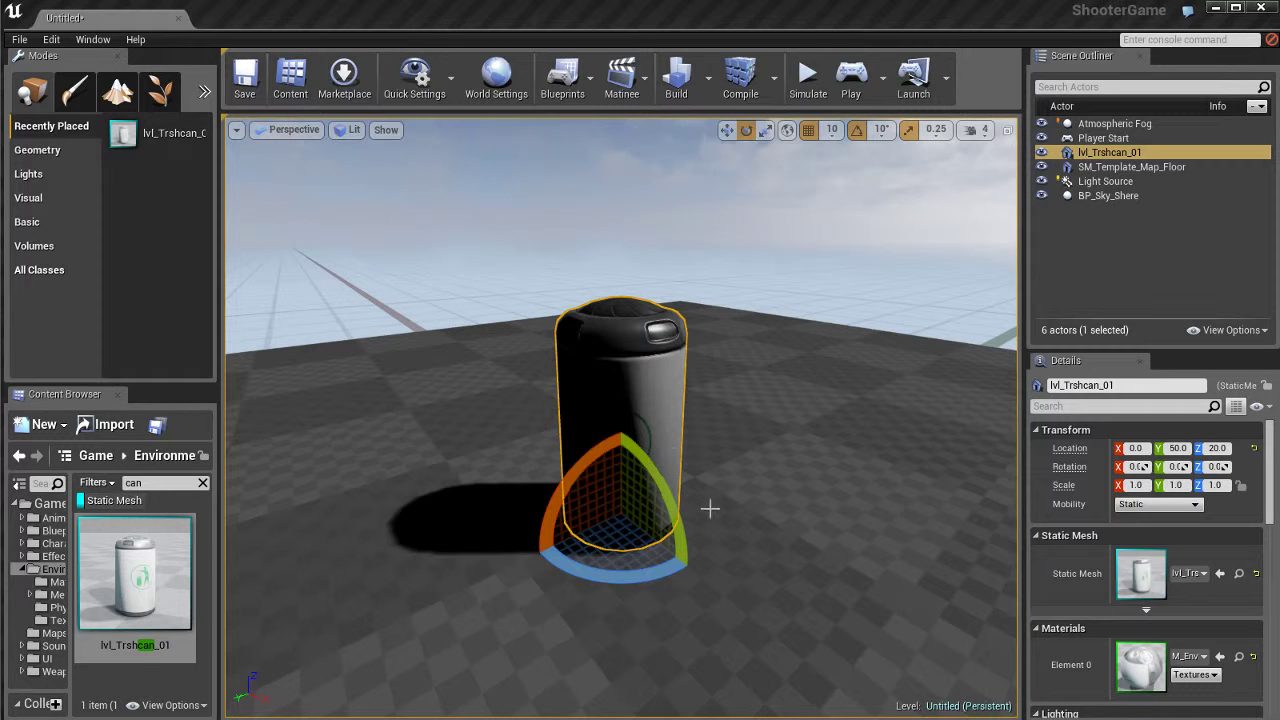
pyautogui.press('w')
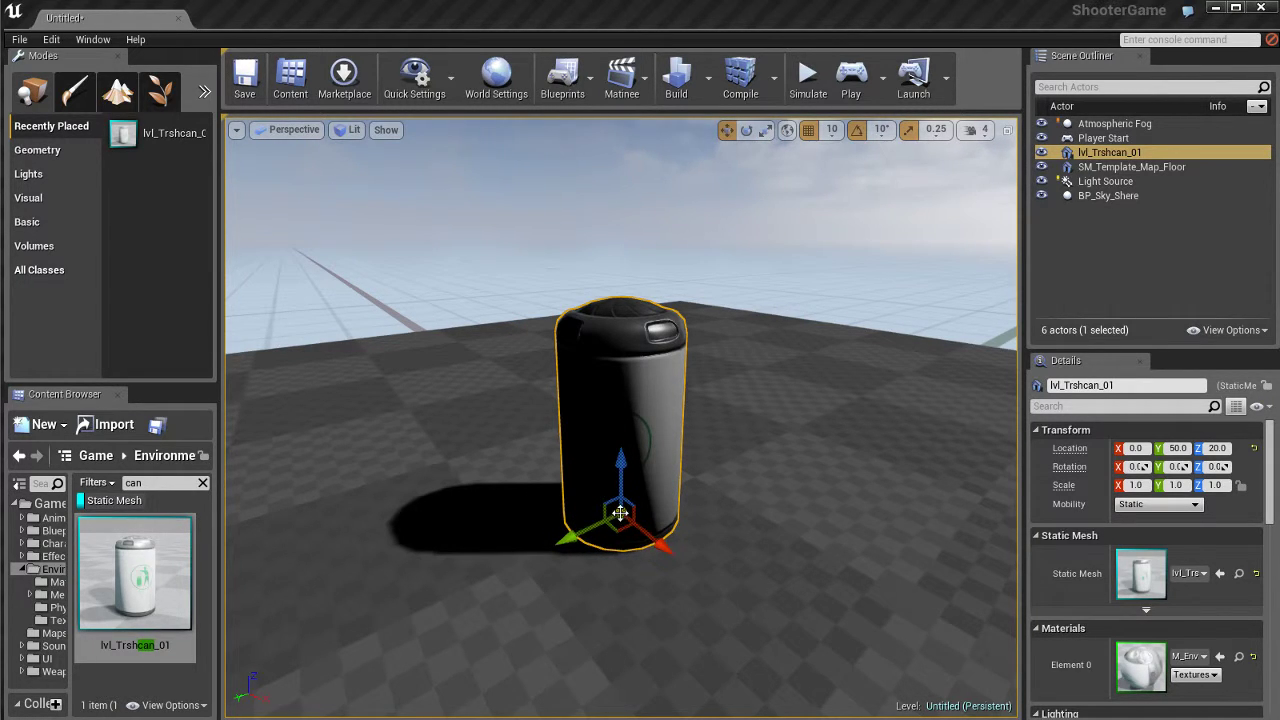
pyautogui.moveTo(632, 530); pyautogui.dragTo(952, 508, button='middle')
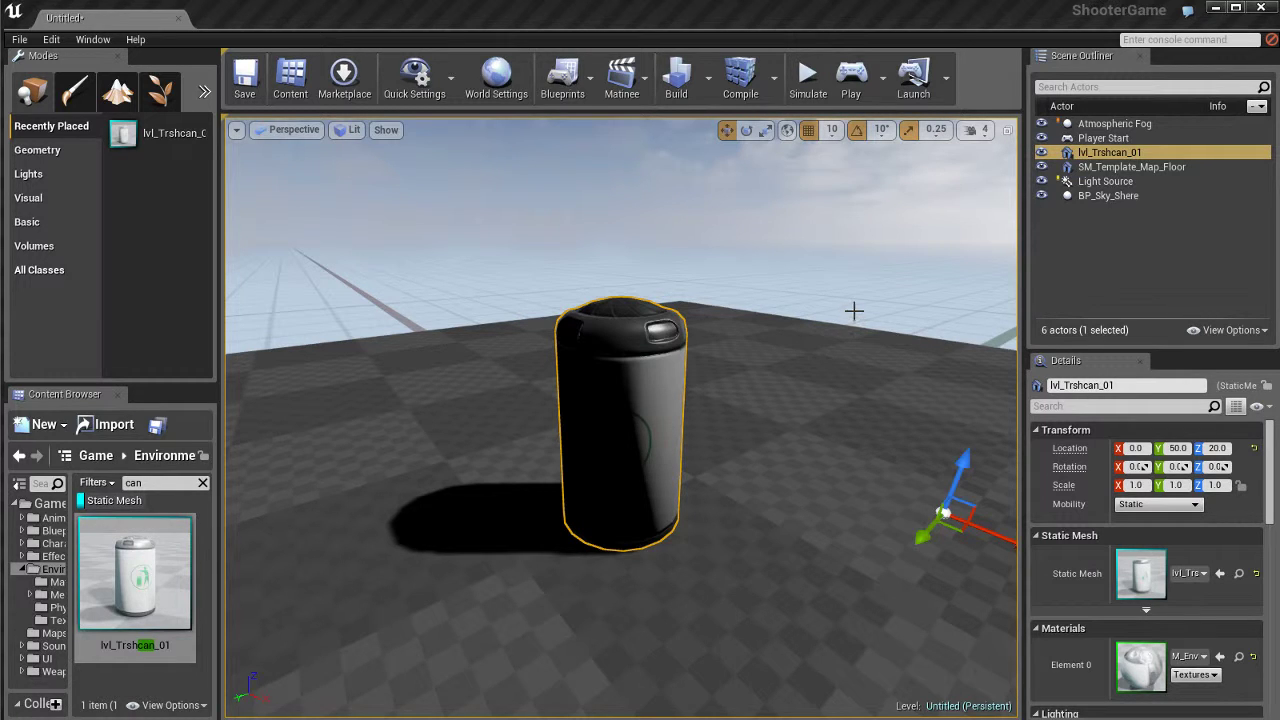
# Reset the trash can's pivot by selecting the floor and reselecting the can, then offset the pivot over the floor and reset it again
pyautogui.click(842, 425)
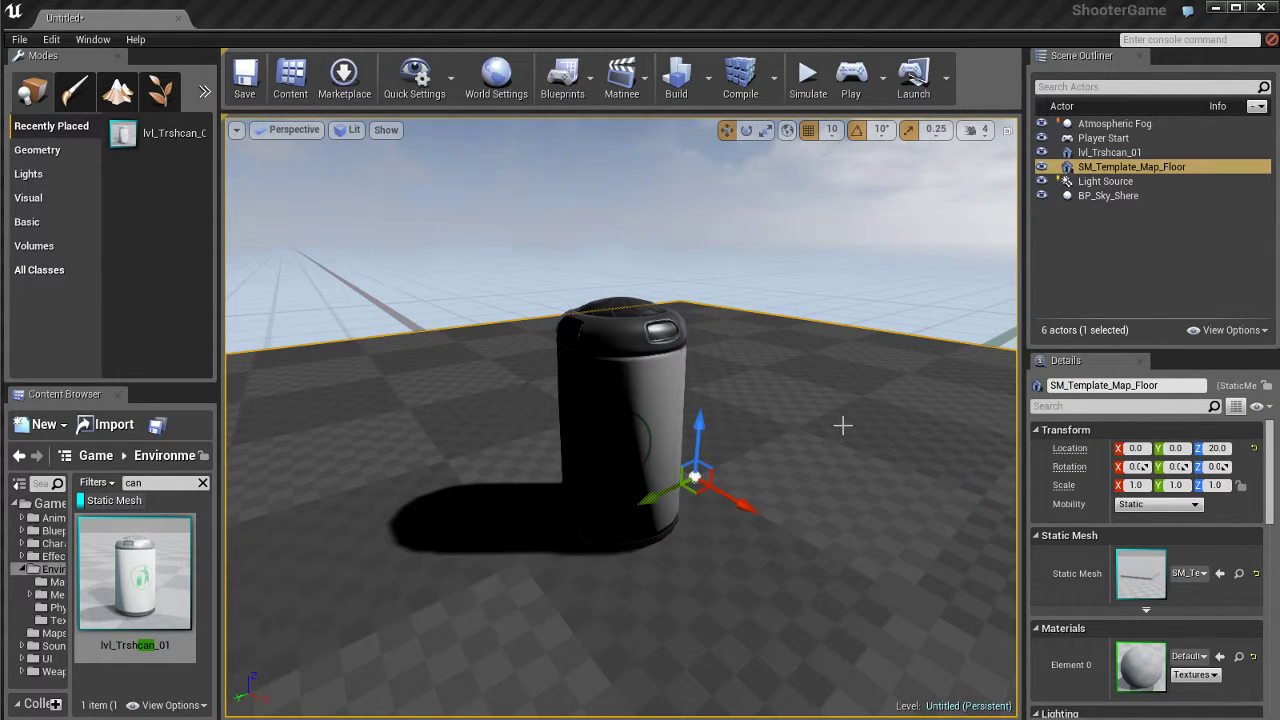
pyautogui.click(628, 418)
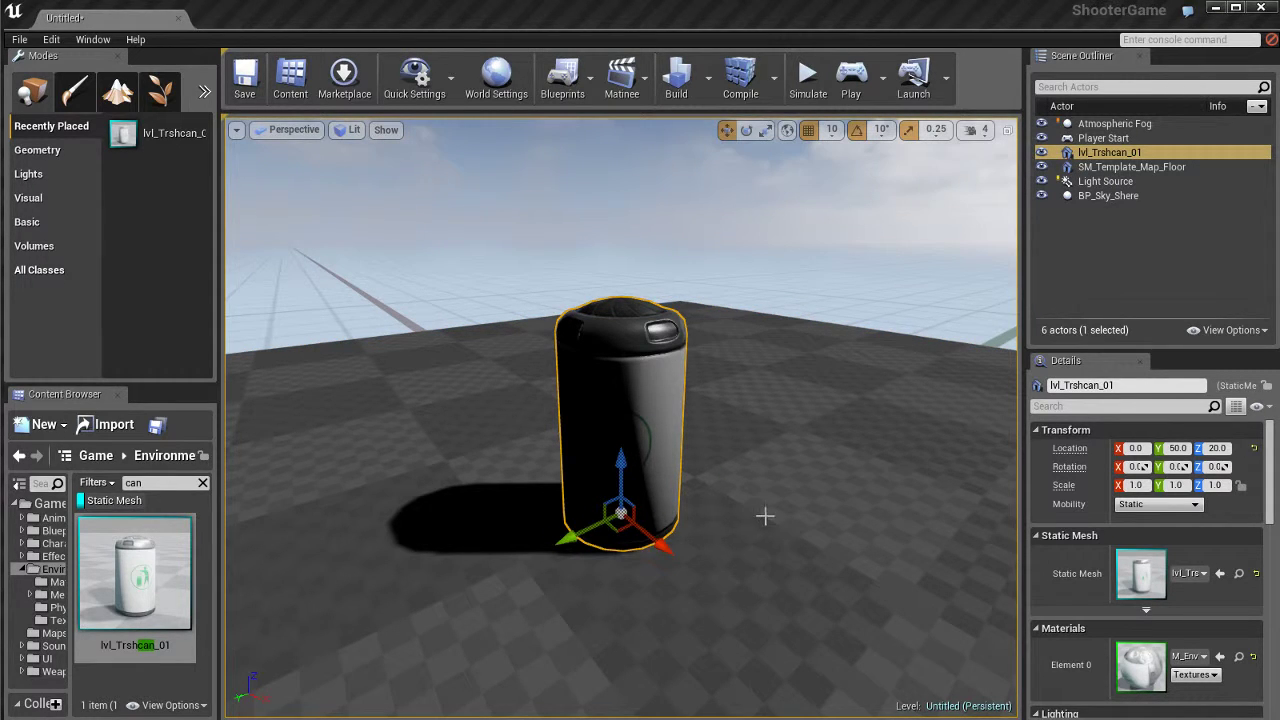
pyautogui.moveTo(622, 512); pyautogui.dragTo(943, 512, button='middle')
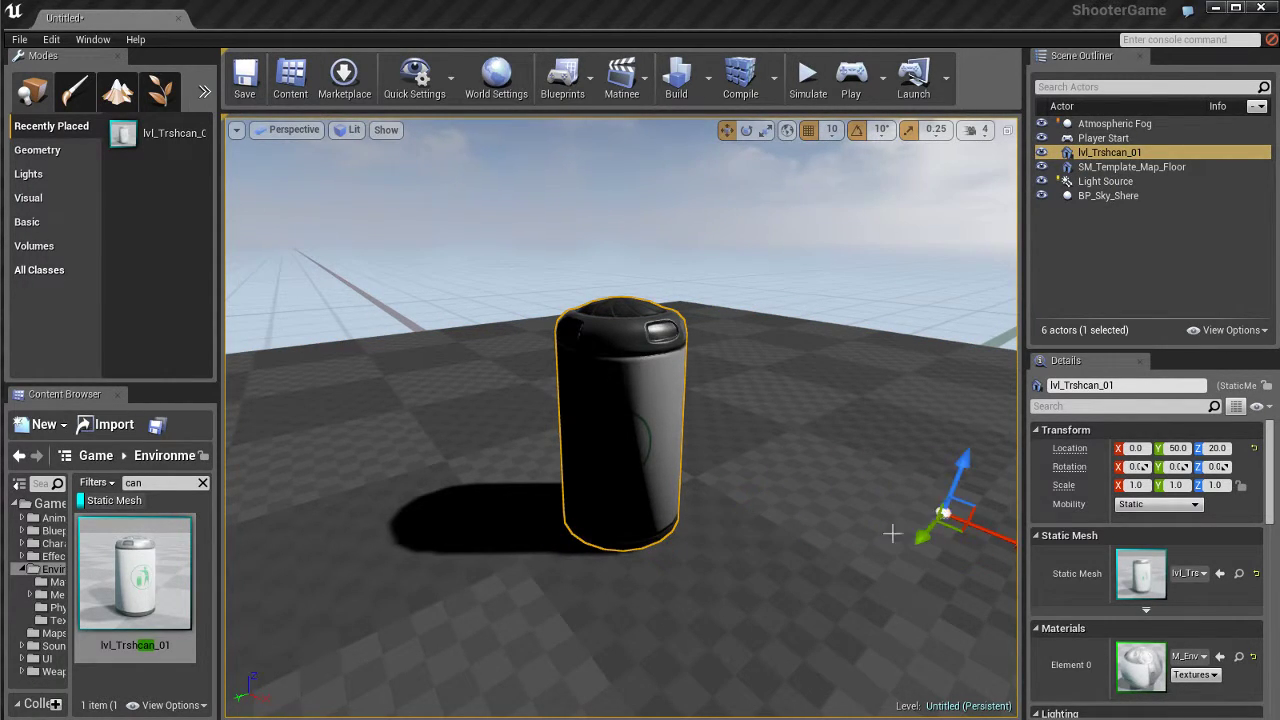
pyautogui.click(640, 461)
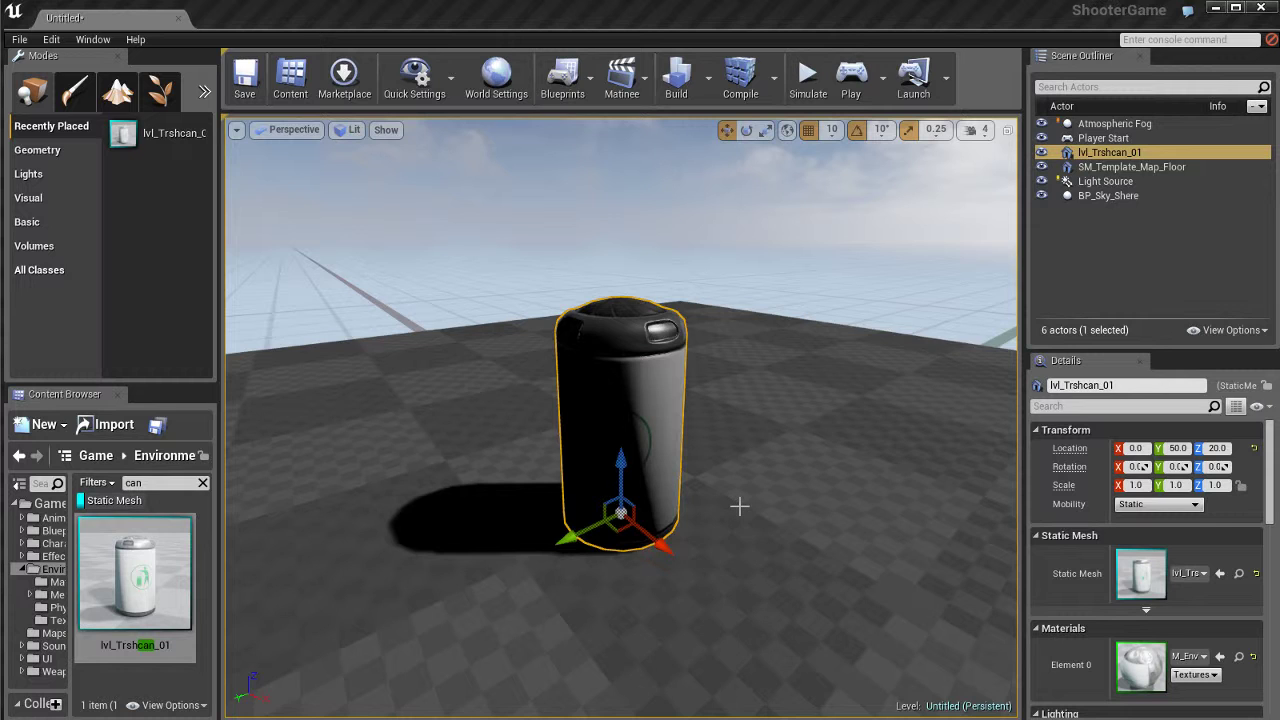
# Toggle the gizmo to local space and back to world space, and try tilting the trash can about 40 degrees around its X axis
pyautogui.click(787, 131)
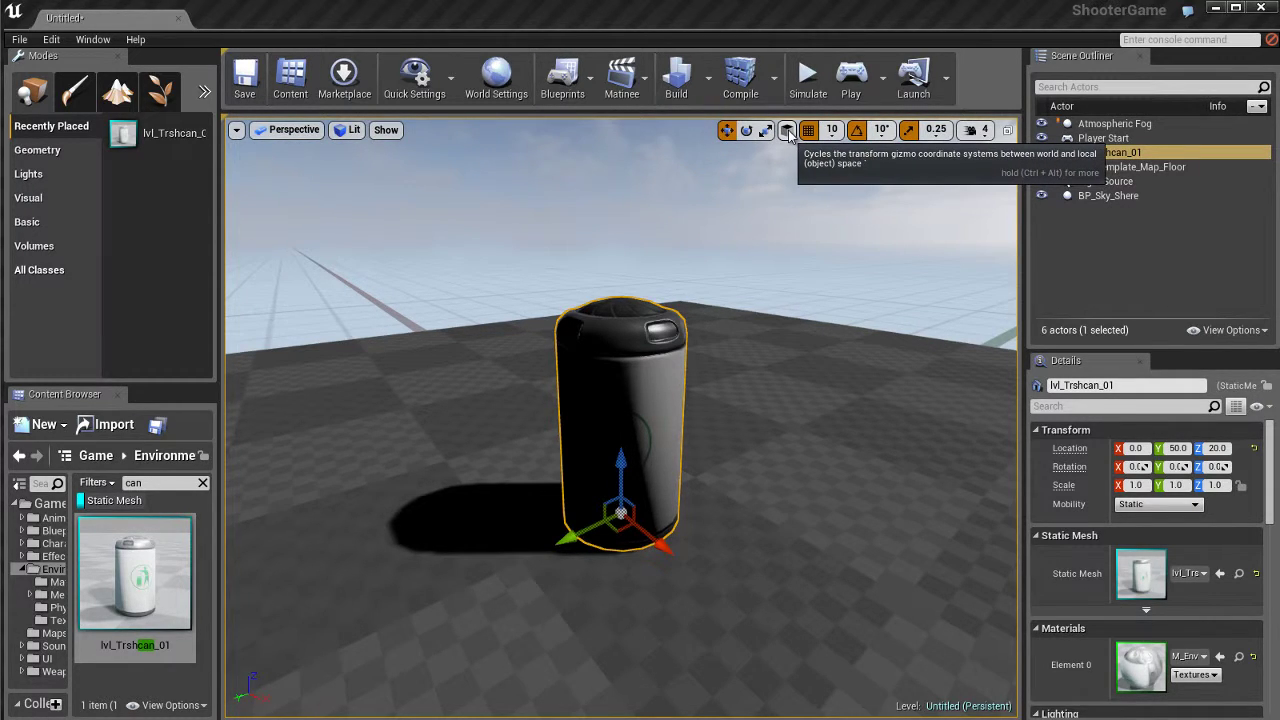
pyautogui.click(787, 131)
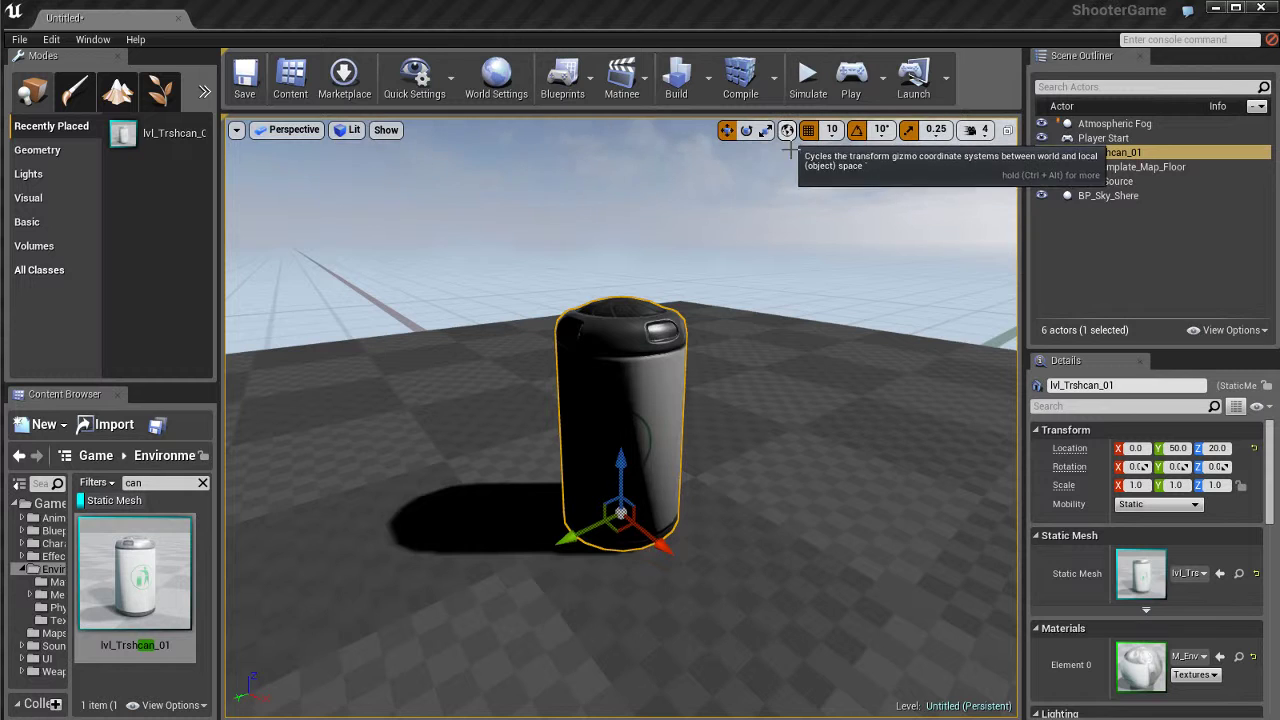
pyautogui.moveTo(841, 447)
pyautogui.keyDown('alt'); pyautogui.mouseDown()
pyautogui.moveTo(791, 447)
pyautogui.moveTo(790, 436)
pyautogui.mouseUp(); pyautogui.keyUp('alt')
pyautogui.press('e')
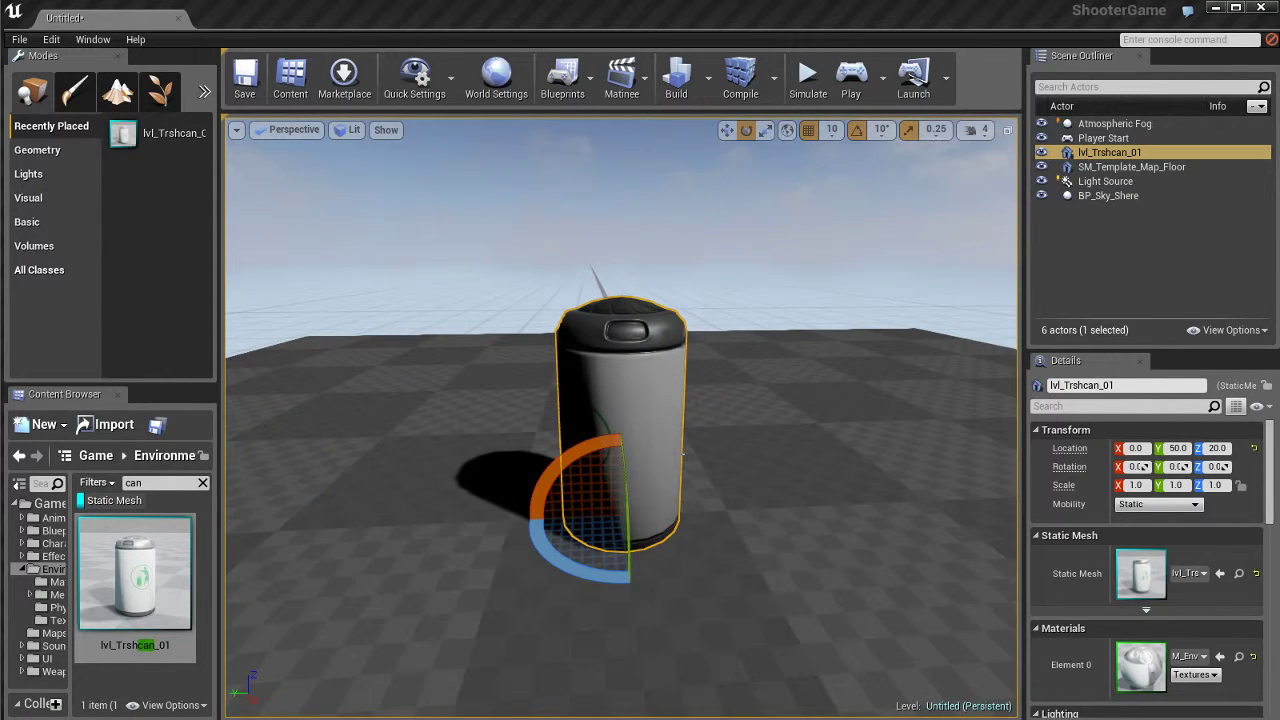
pyautogui.keyDown('ctrl'); pyautogui.moveTo(790, 407); pyautogui.dragTo(714, 397); pyautogui.keyUp('ctrl')
pyautogui.moveTo(826, 440); pyautogui.dragTo(815, 436, button='right')
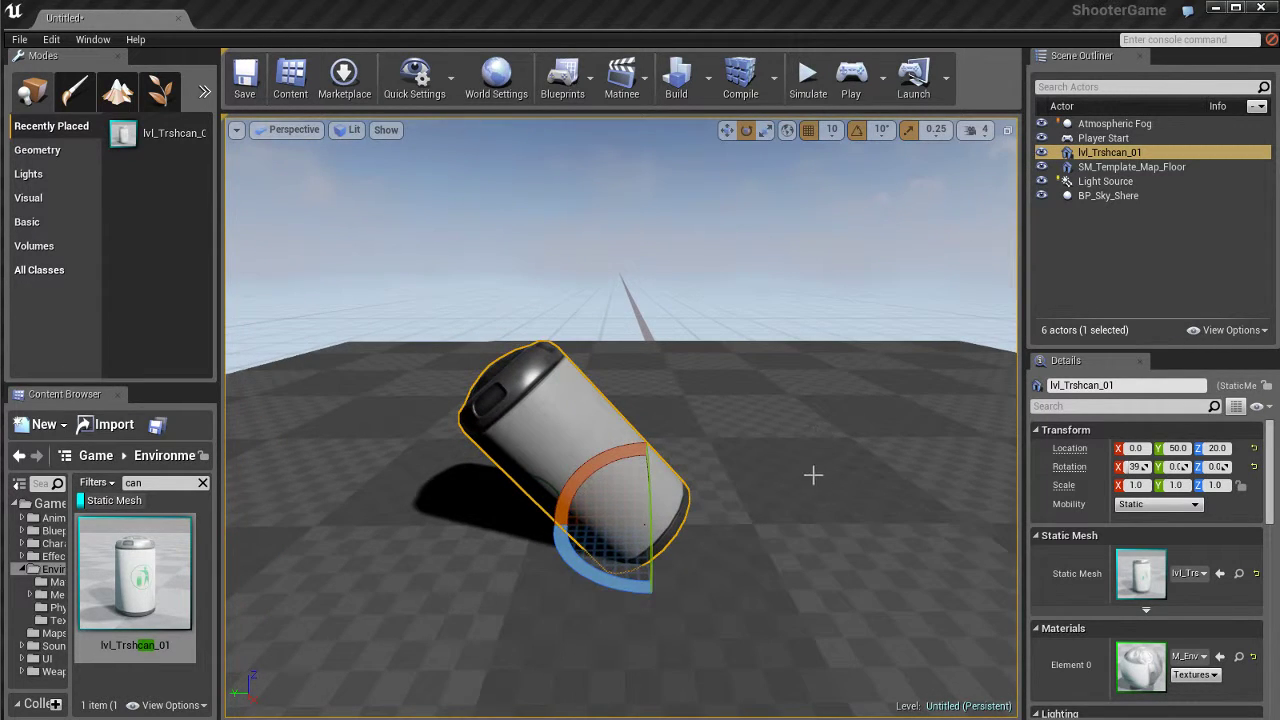
# Try lifting the tilted trash can along the world Z axis with the move gizmo, and undo the move
pyautogui.press('w')
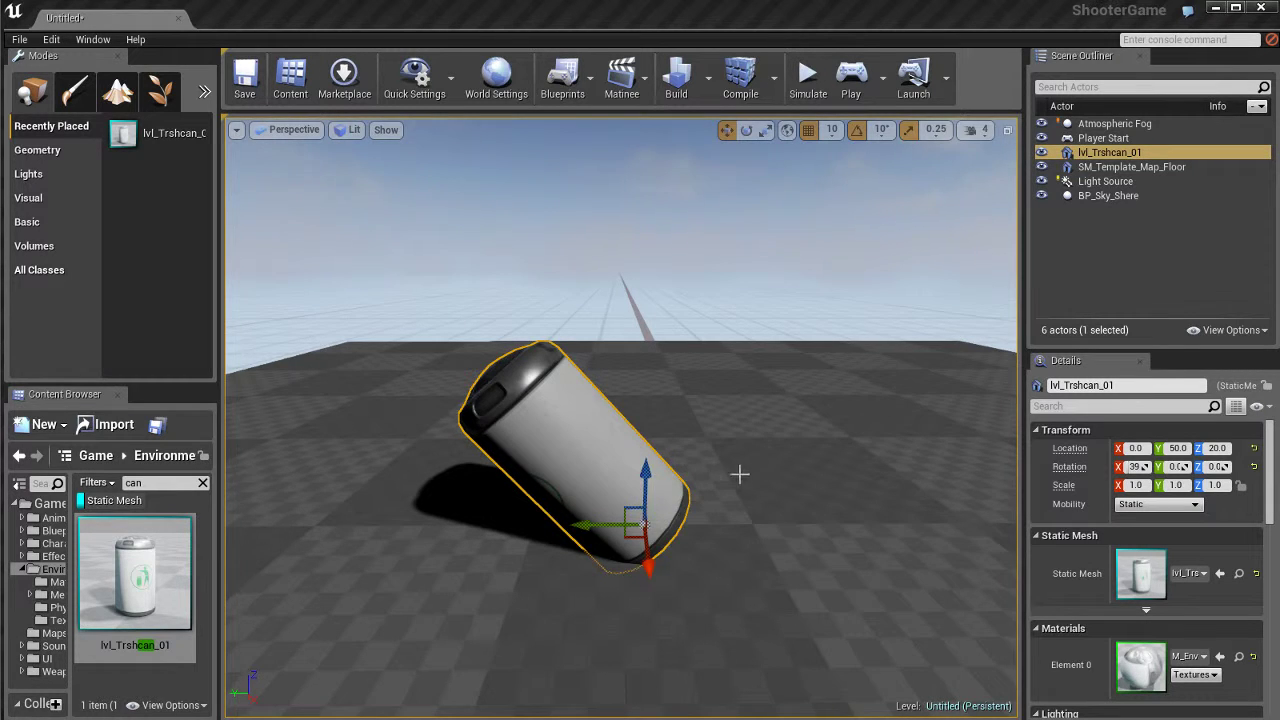
pyautogui.moveTo(740, 474); pyautogui.dragTo(785, 479, button='right')
pyautogui.moveTo(646, 443); pyautogui.dragTo(654, 301)
pyautogui.hotkey('ctrl', 'z')
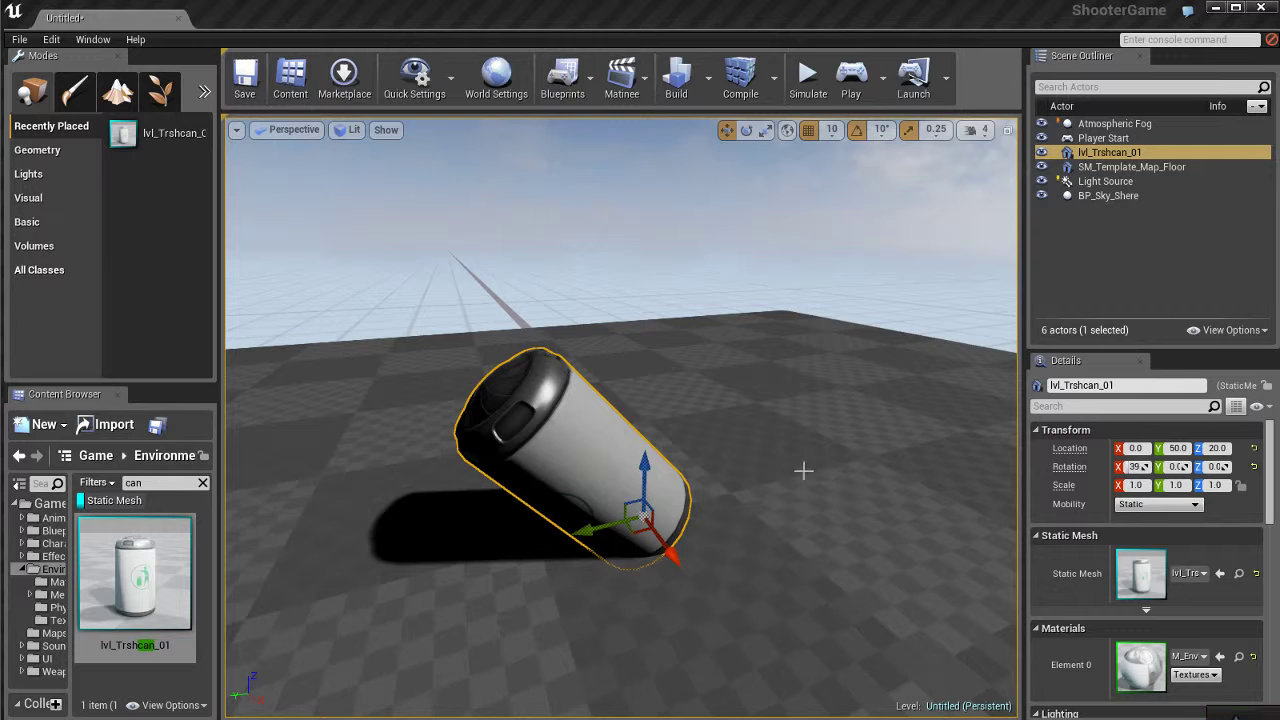
# Switch the gizmo to local space, try moving the tilted trash can along its own Z axis, and undo both the move and the tilt
pyautogui.click(785, 133)
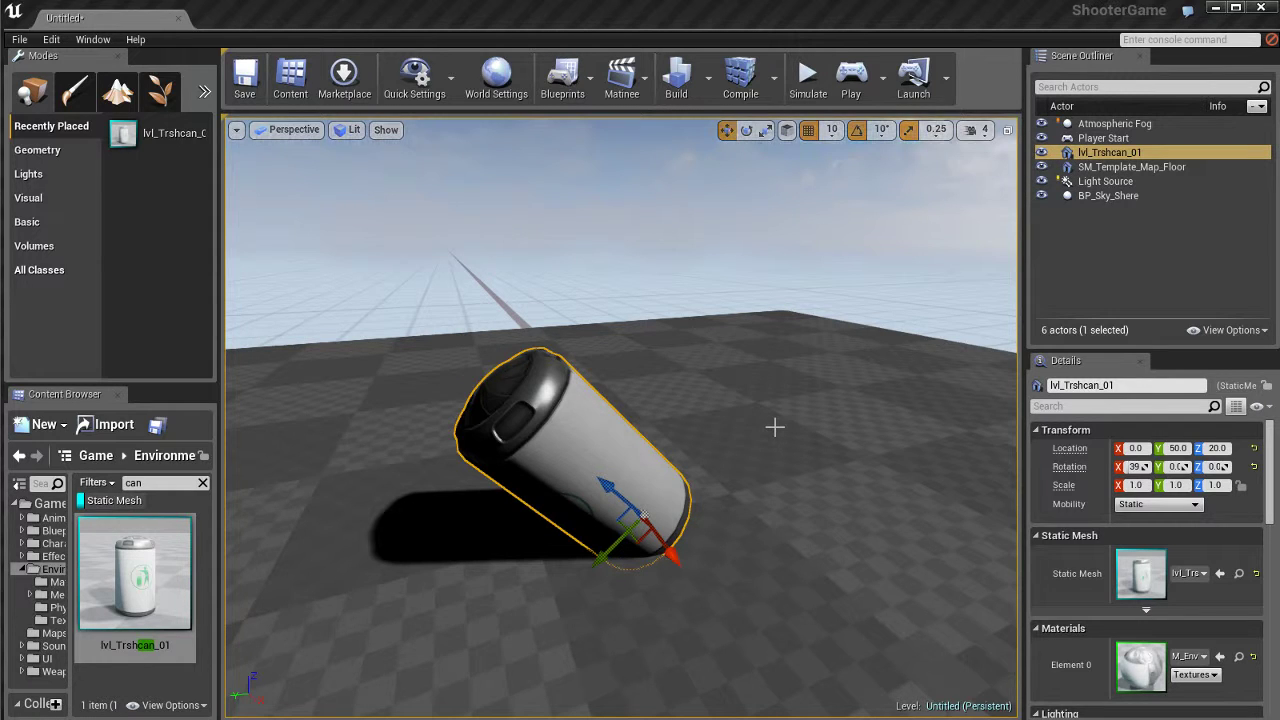
pyautogui.moveTo(609, 486); pyautogui.dragTo(531, 476)
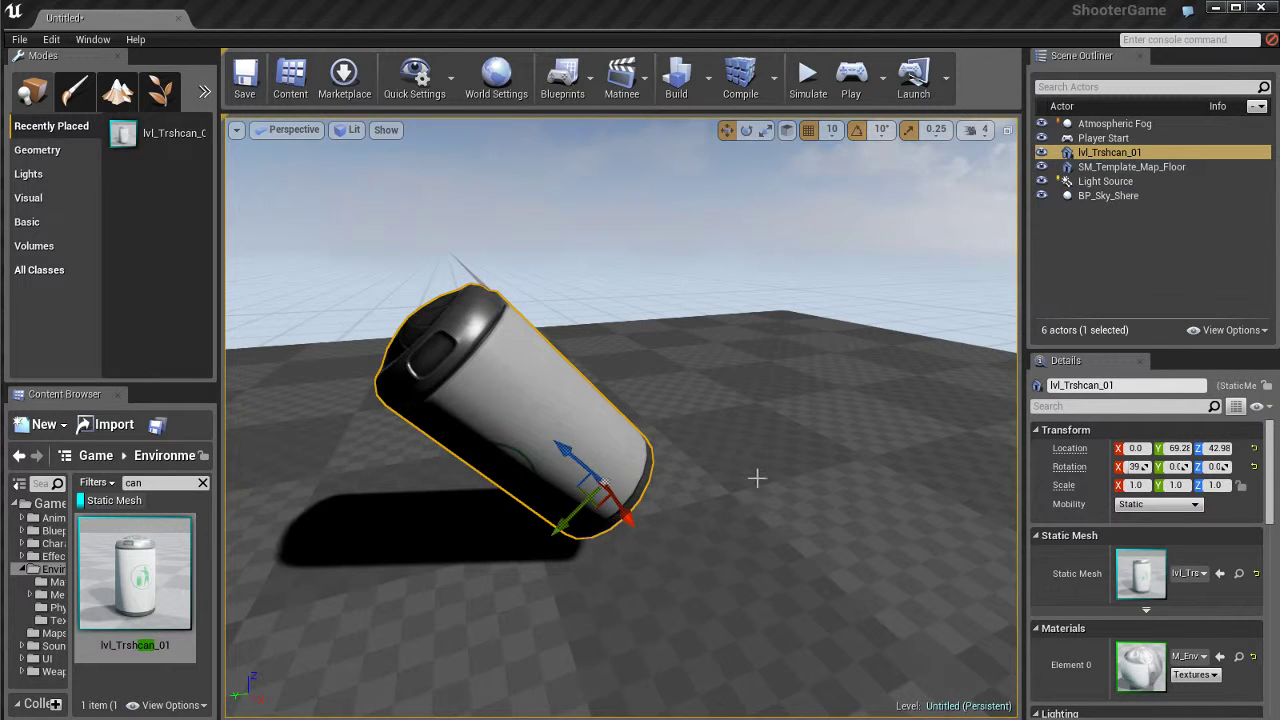
pyautogui.hotkey('ctrl', 'z')
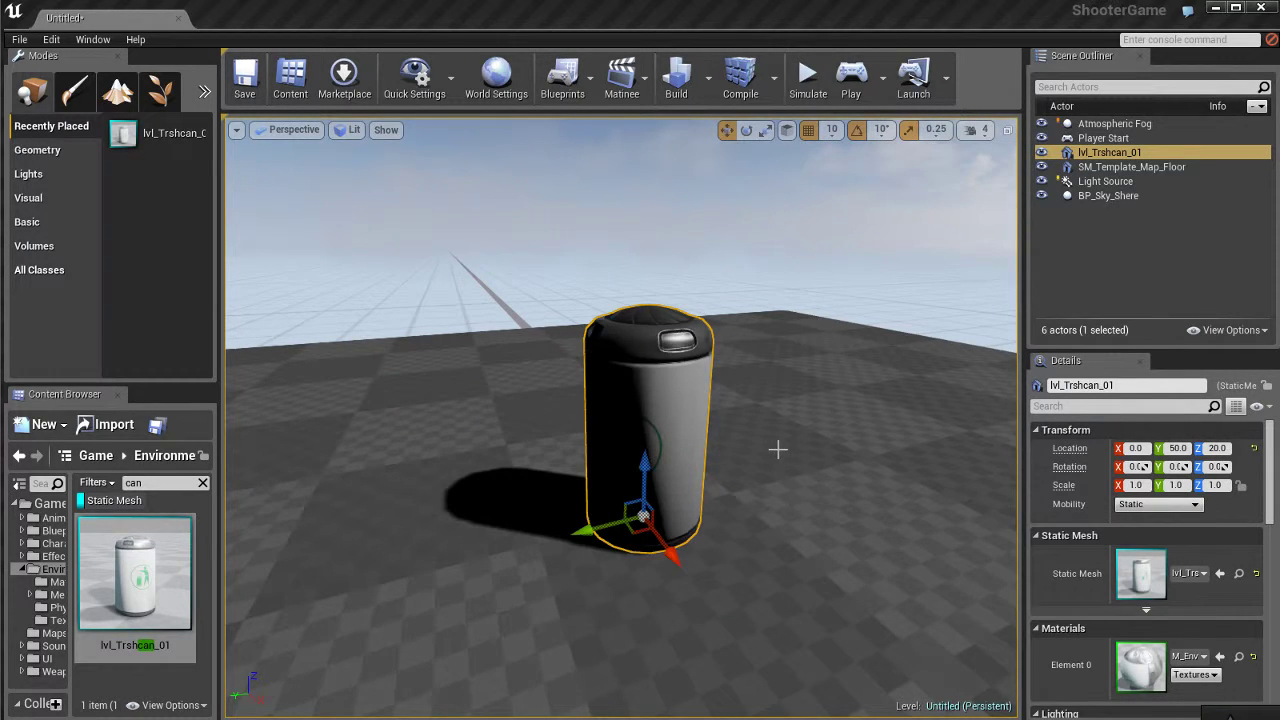
# Move the trash can along Y to 60 with position snapping, to about 52.49 without it, and to about 42.49 with snapping back on
pyautogui.moveTo(771, 457); pyautogui.dragTo(779, 459, button='right')
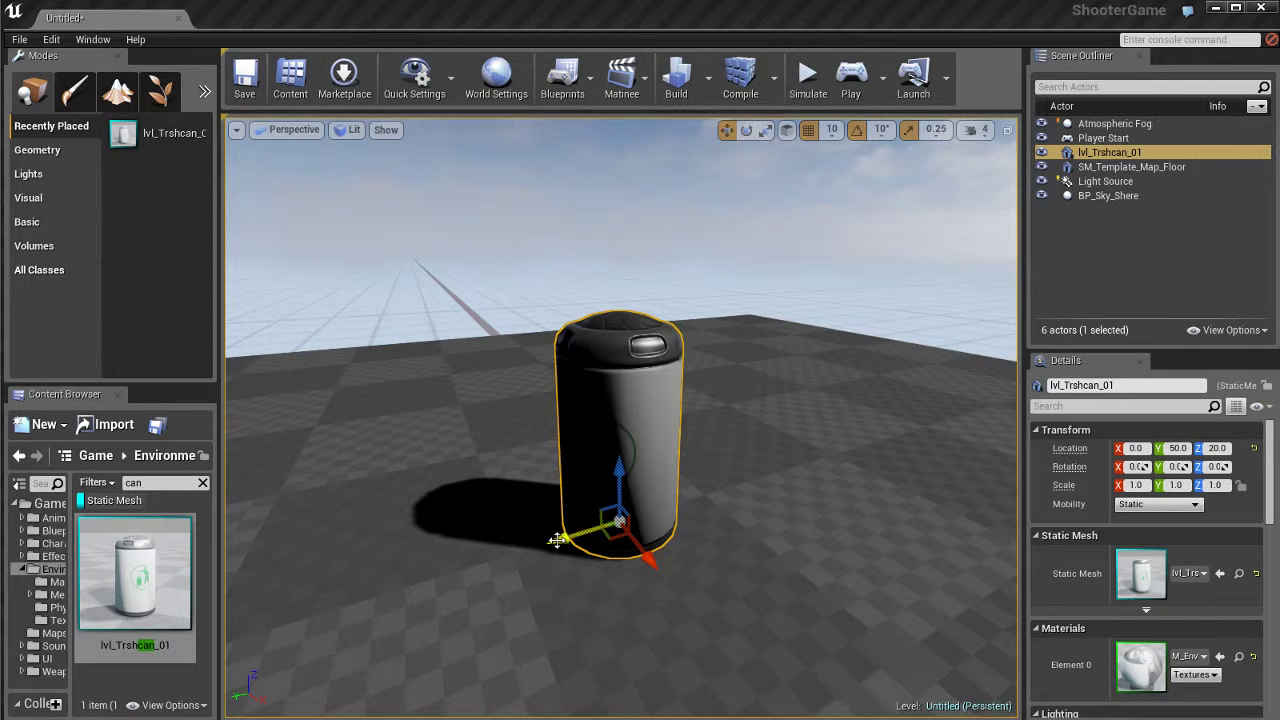
pyautogui.moveTo(543, 540)
pyautogui.mouseDown()
pyautogui.moveTo(415, 562)
pyautogui.moveTo(590, 551)
pyautogui.moveTo(489, 557)
pyautogui.moveTo(552, 550)
pyautogui.mouseUp()
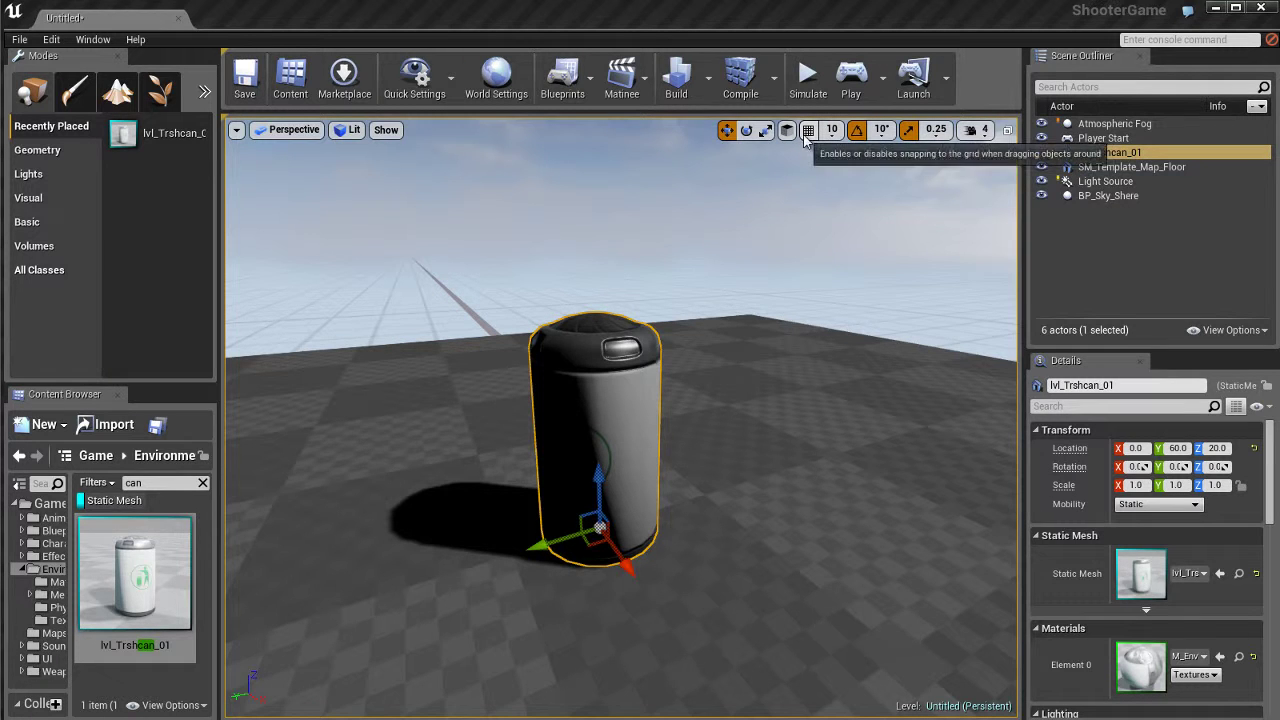
pyautogui.moveTo(535, 547); pyautogui.dragTo(608, 507)
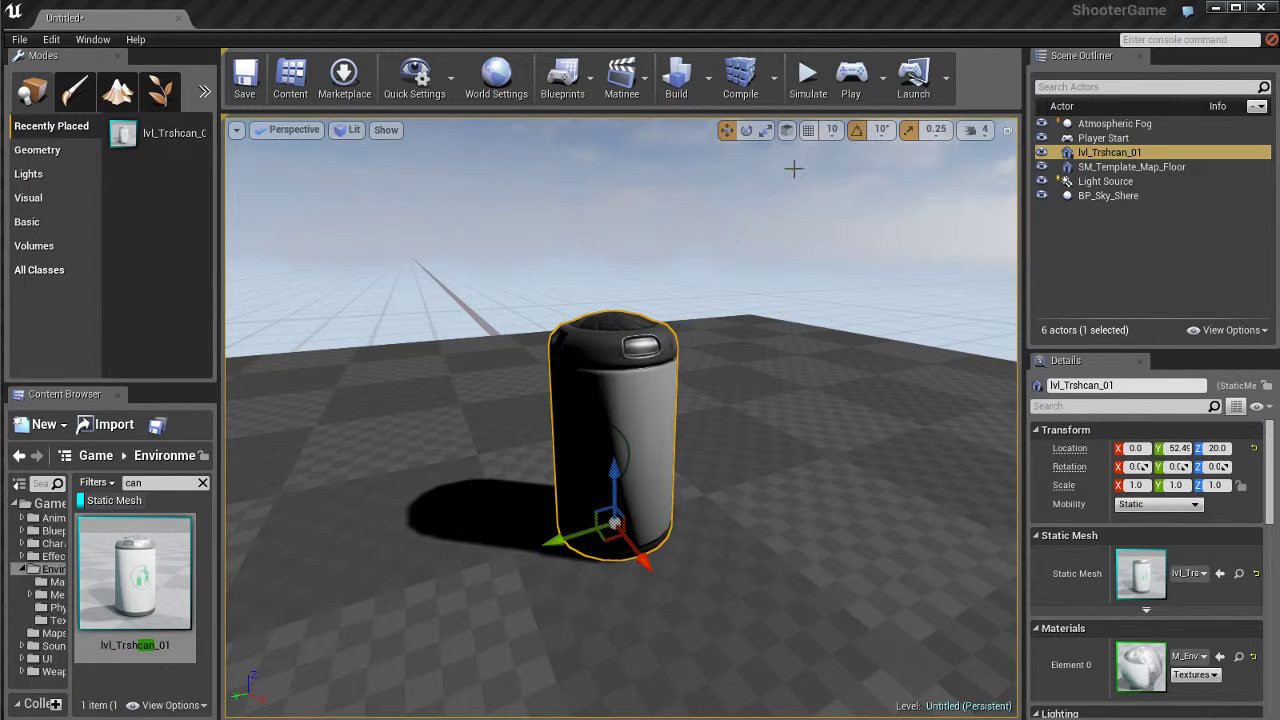
pyautogui.click(808, 130)
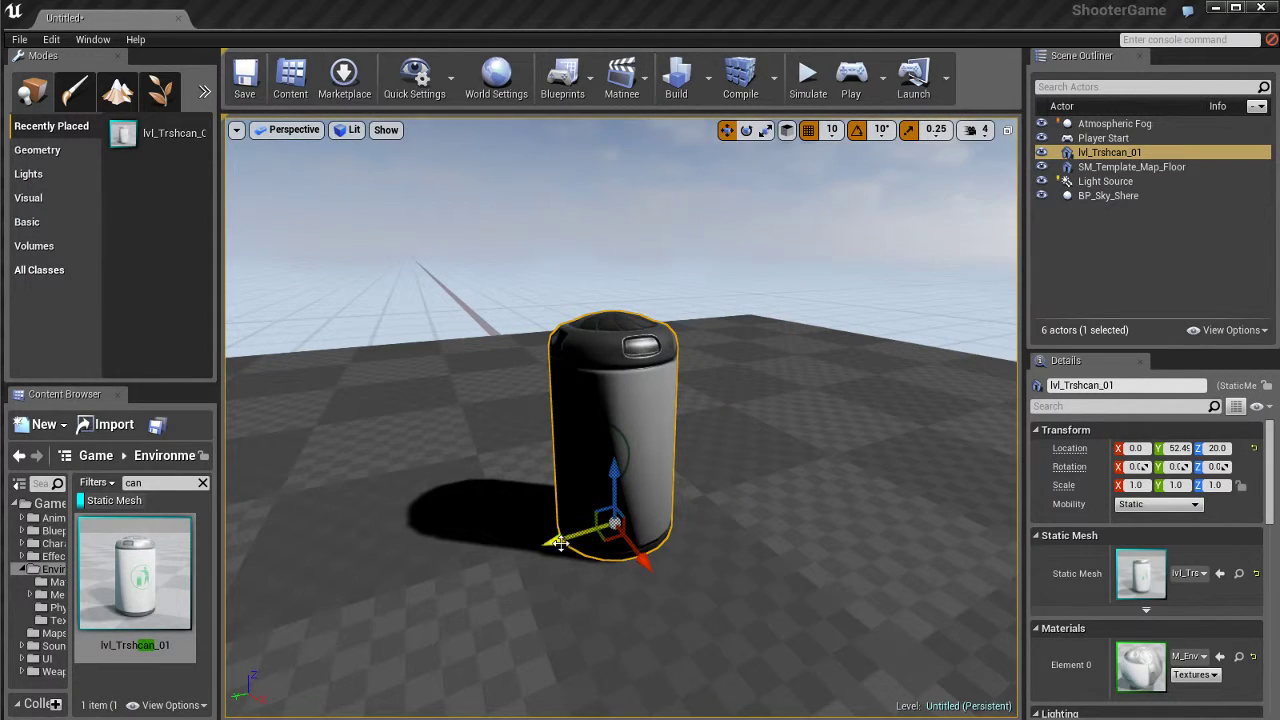
pyautogui.moveTo(560, 543)
pyautogui.mouseDown()
pyautogui.moveTo(371, 560)
pyautogui.moveTo(628, 530)
pyautogui.moveTo(571, 539)
pyautogui.mouseUp()
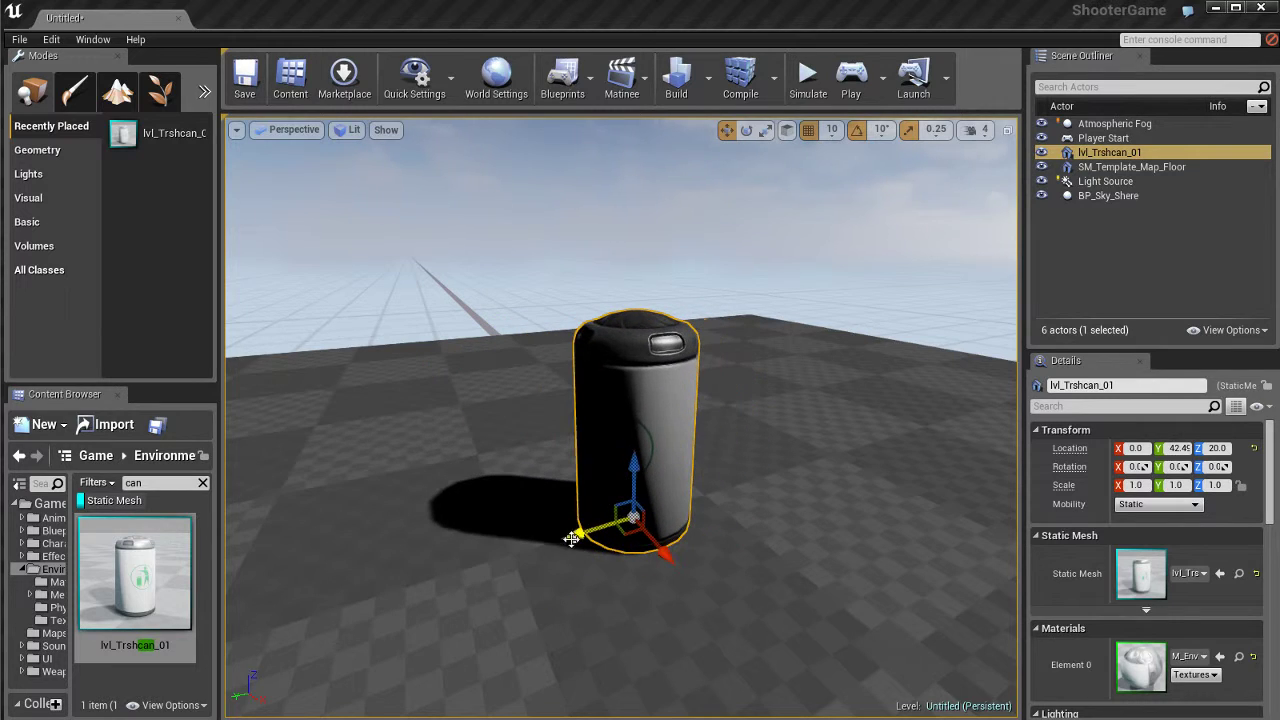
# Set the position grid snap size to 50 and try moving the trash can back and forth along its Y axis
pyautogui.click(832, 131)
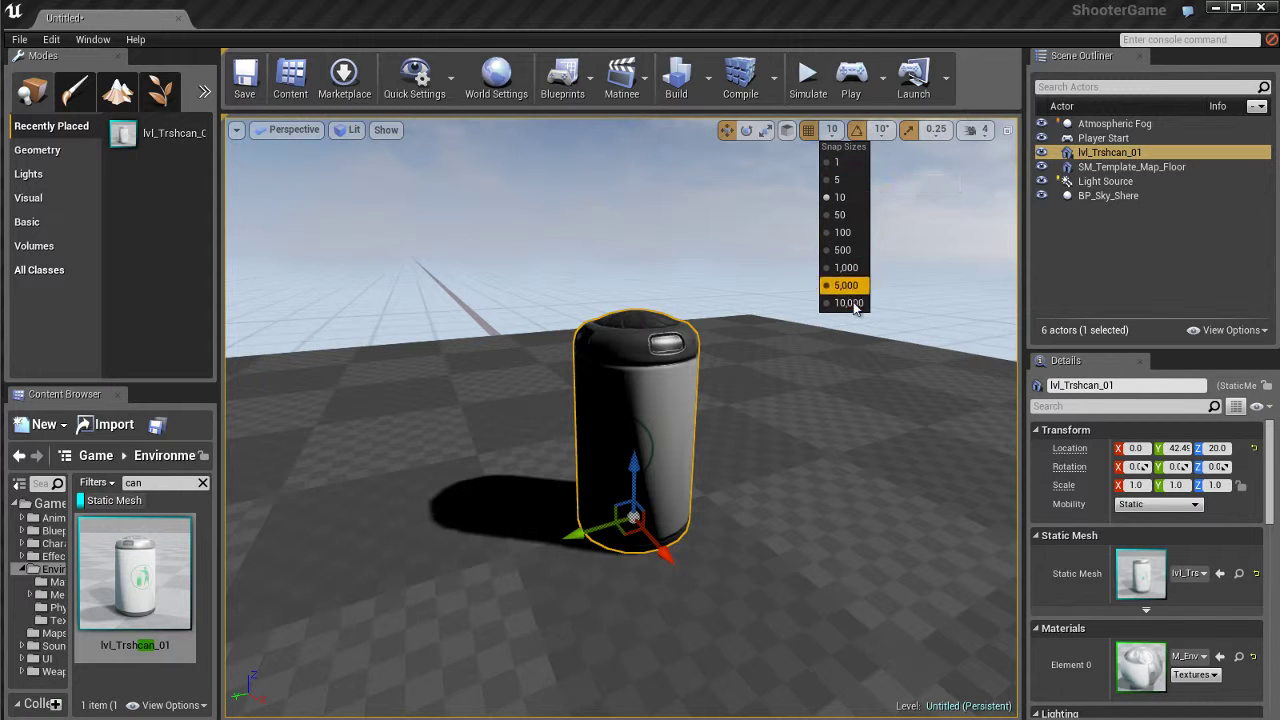
pyautogui.click(840, 214)
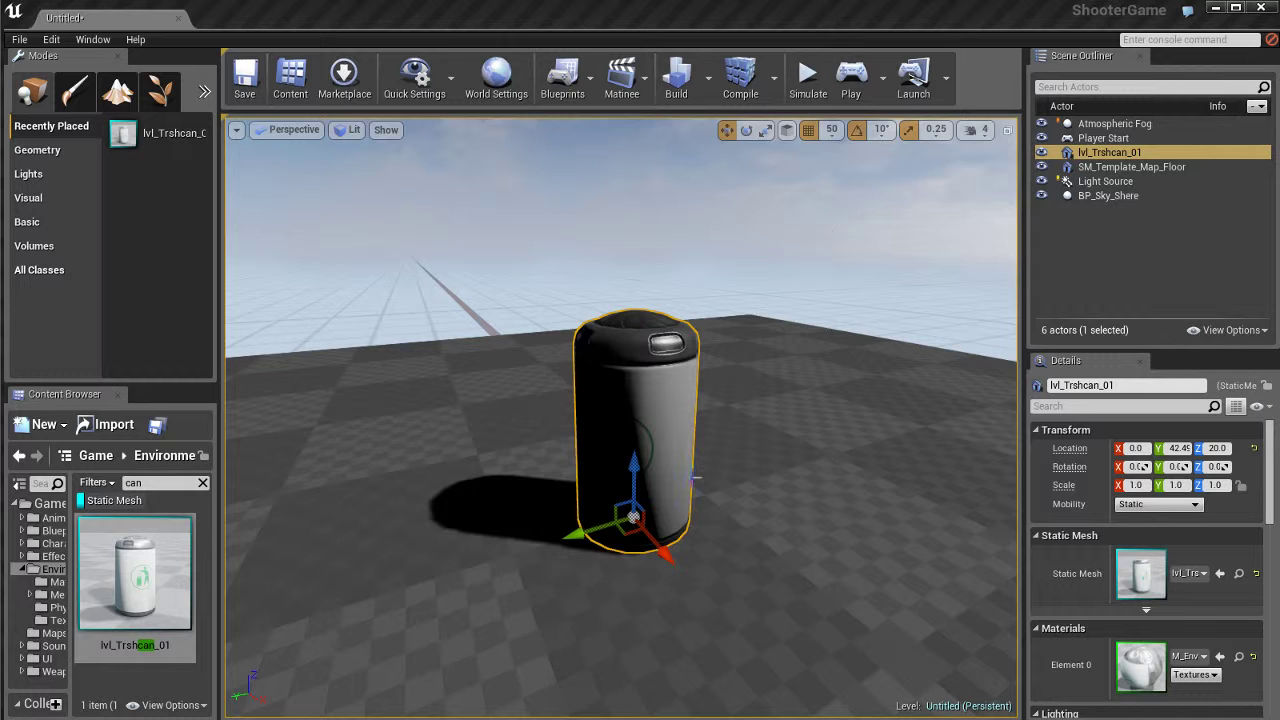
pyautogui.moveTo(577, 533); pyautogui.dragTo(408, 566)
pyautogui.moveTo(531, 551); pyautogui.dragTo(633, 520)
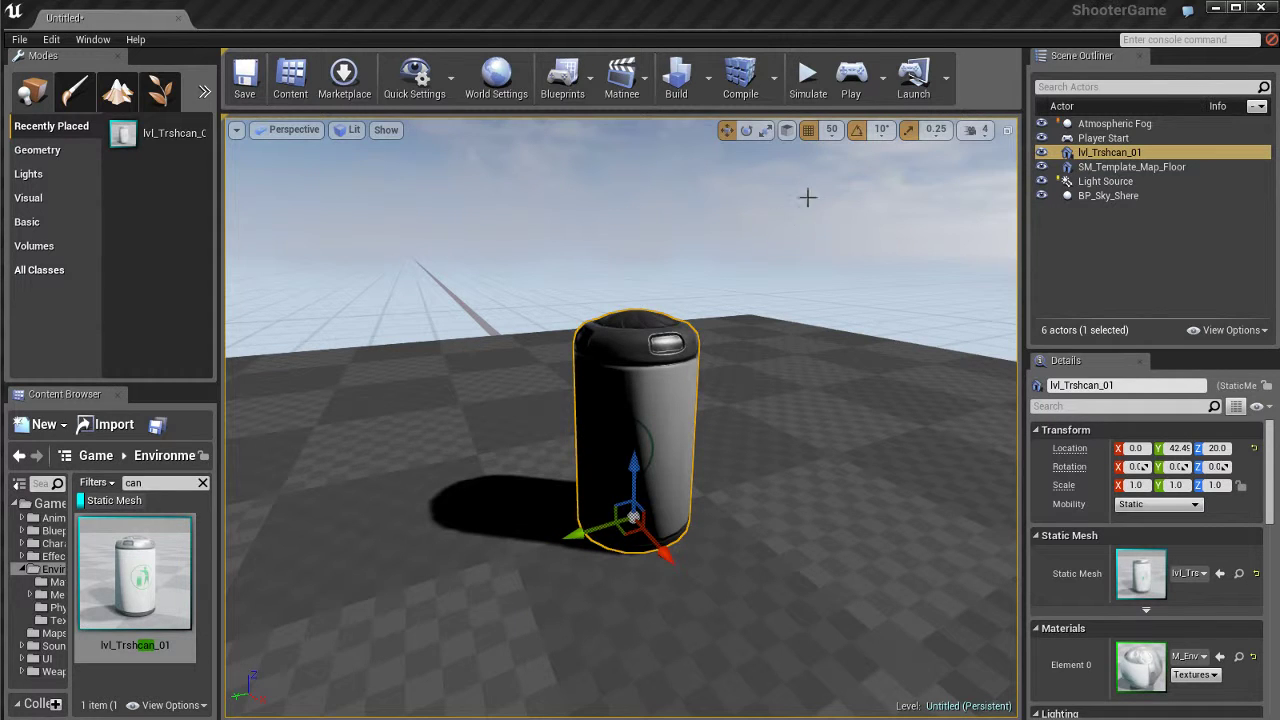
# Slide the trash can along Y to about 57.52 with position snapping off, and re-enable snapping with a grid size of 10
pyautogui.click(813, 140)
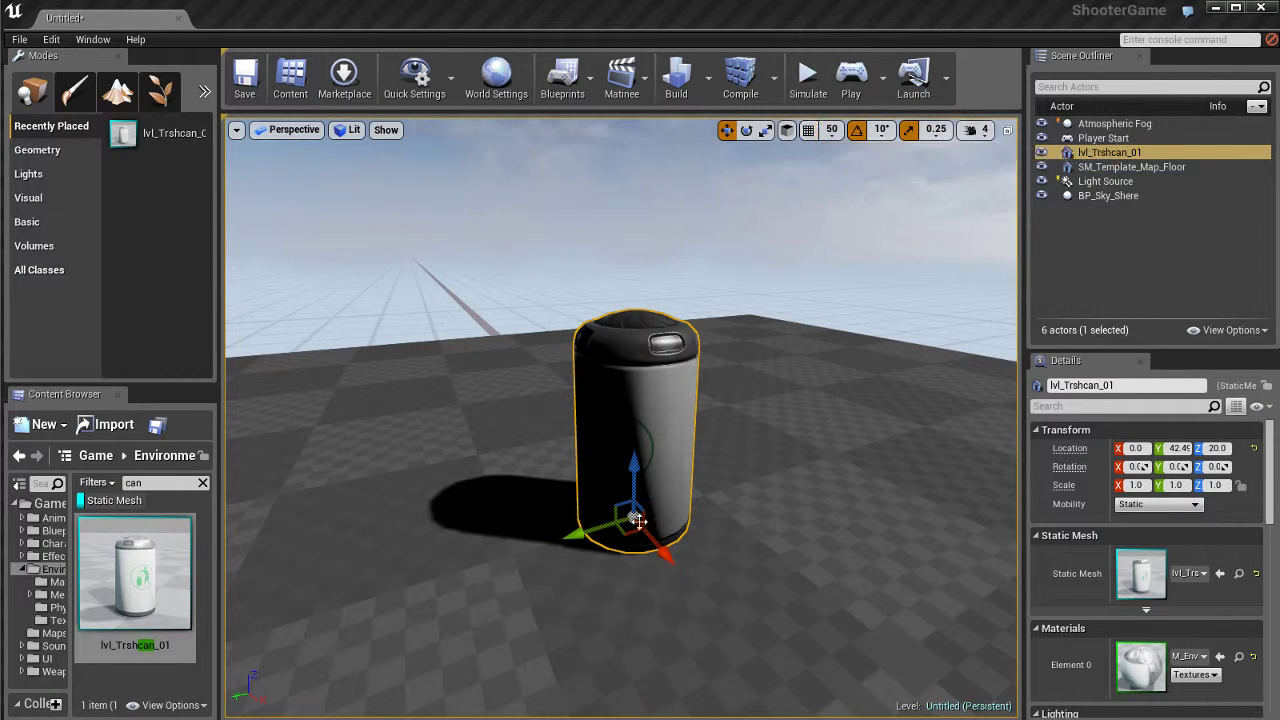
pyautogui.moveTo(569, 536); pyautogui.dragTo(530, 542)
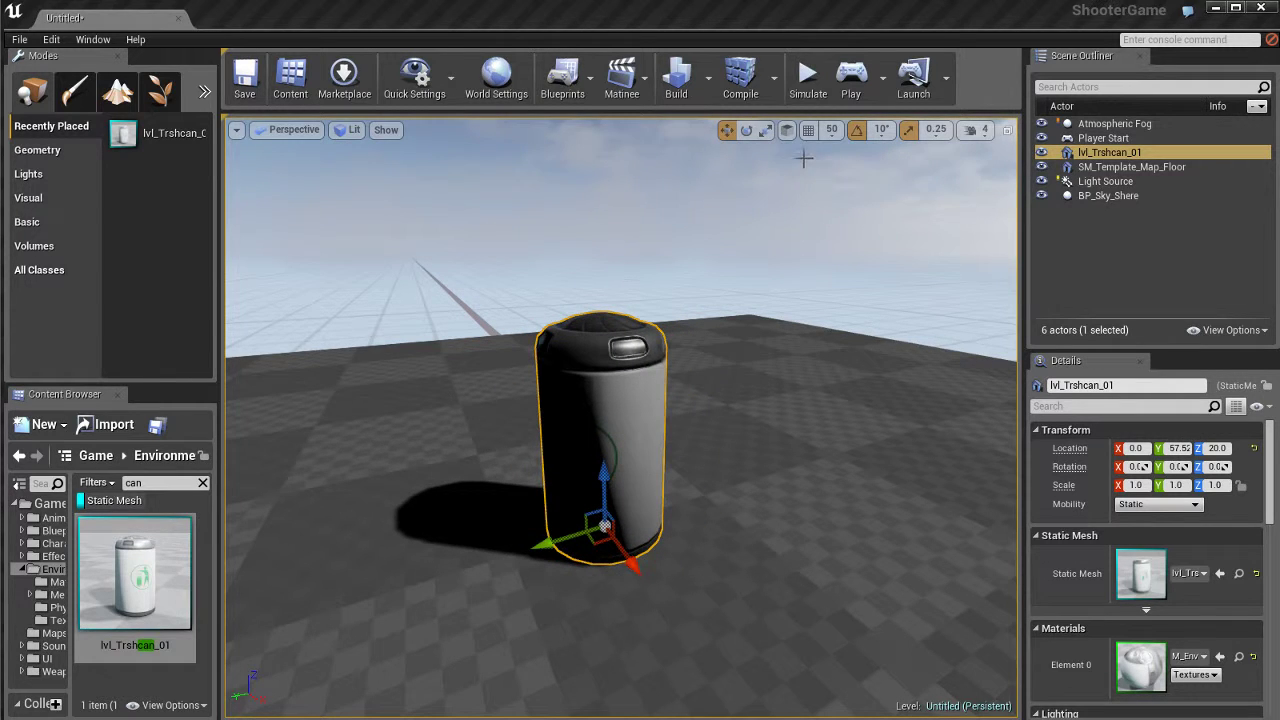
pyautogui.click(808, 130)
pyautogui.click(832, 131)
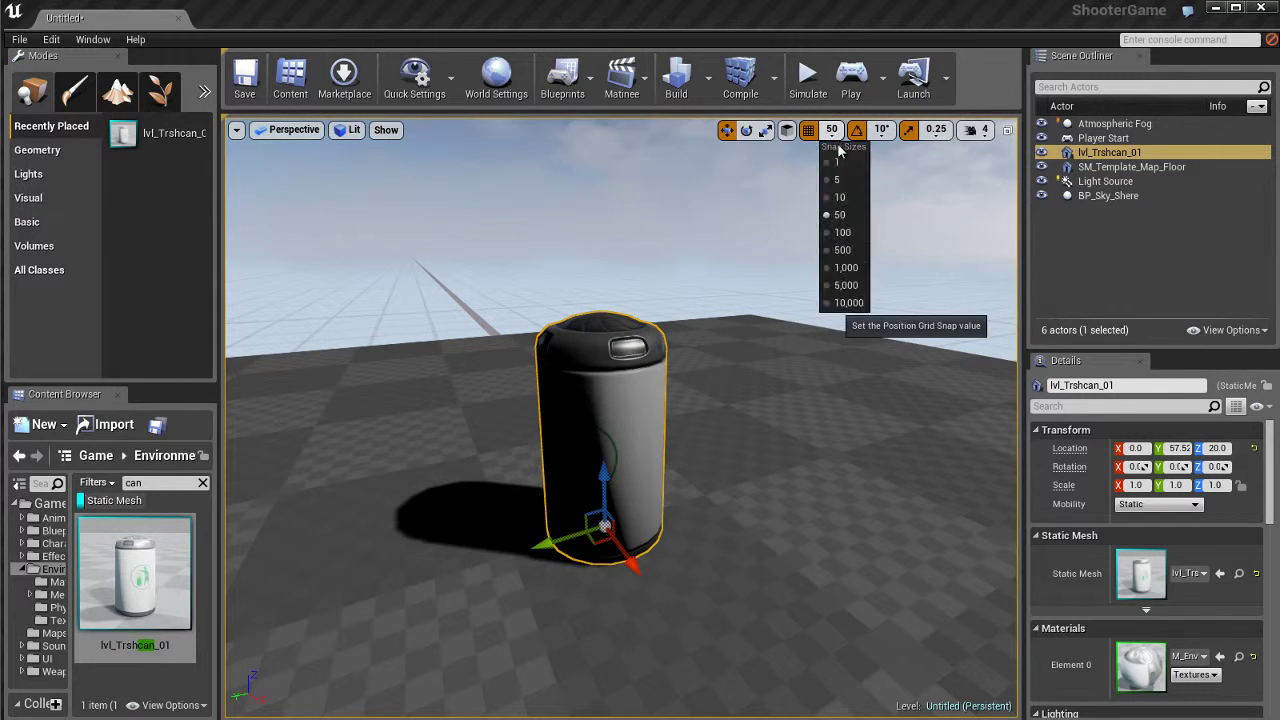
pyautogui.click(840, 197)
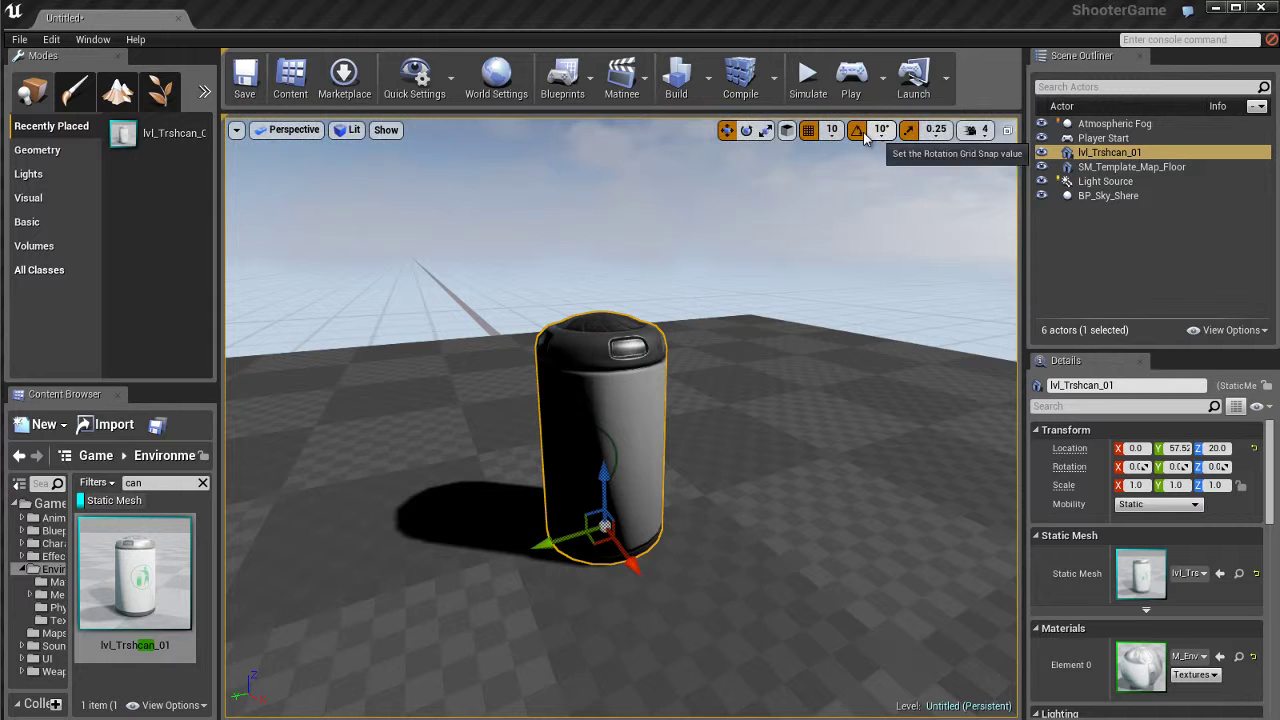
# Try rotating the trash can with 10° snapping, and set the rotation snap value to 5° and try rotating it again
pyautogui.press('e')
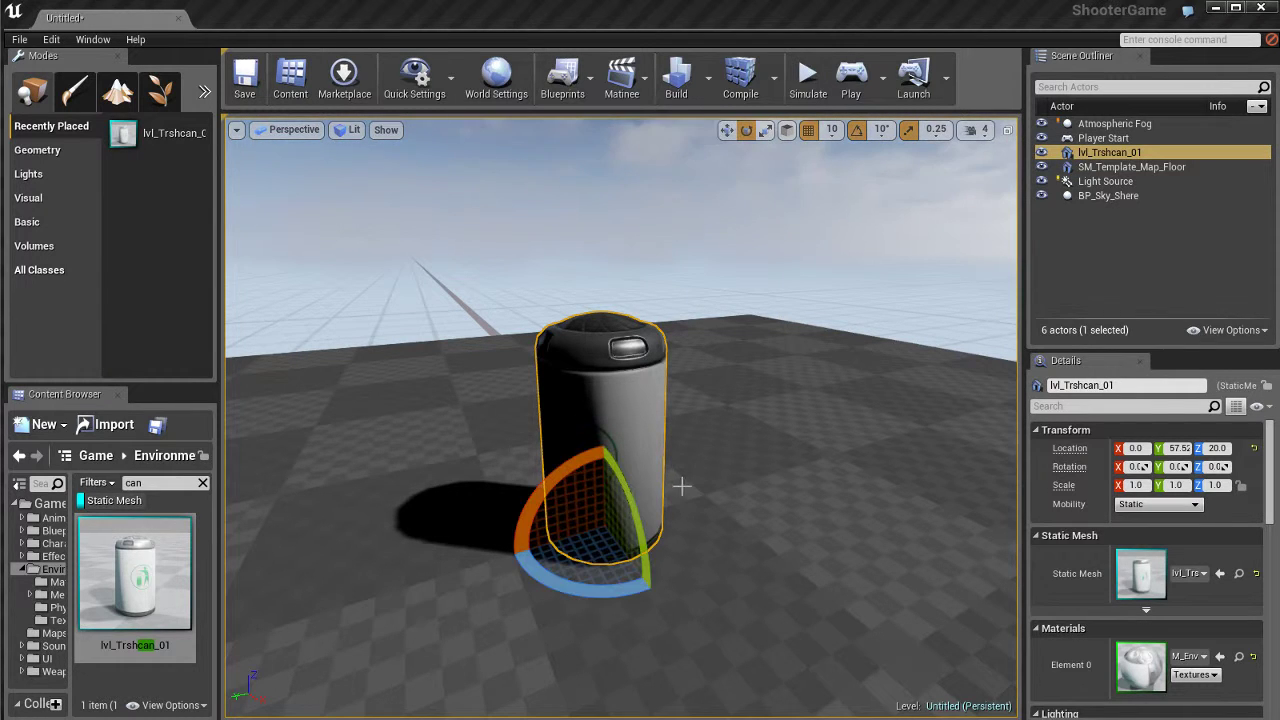
pyautogui.moveTo(588, 460); pyautogui.dragTo(673, 414)
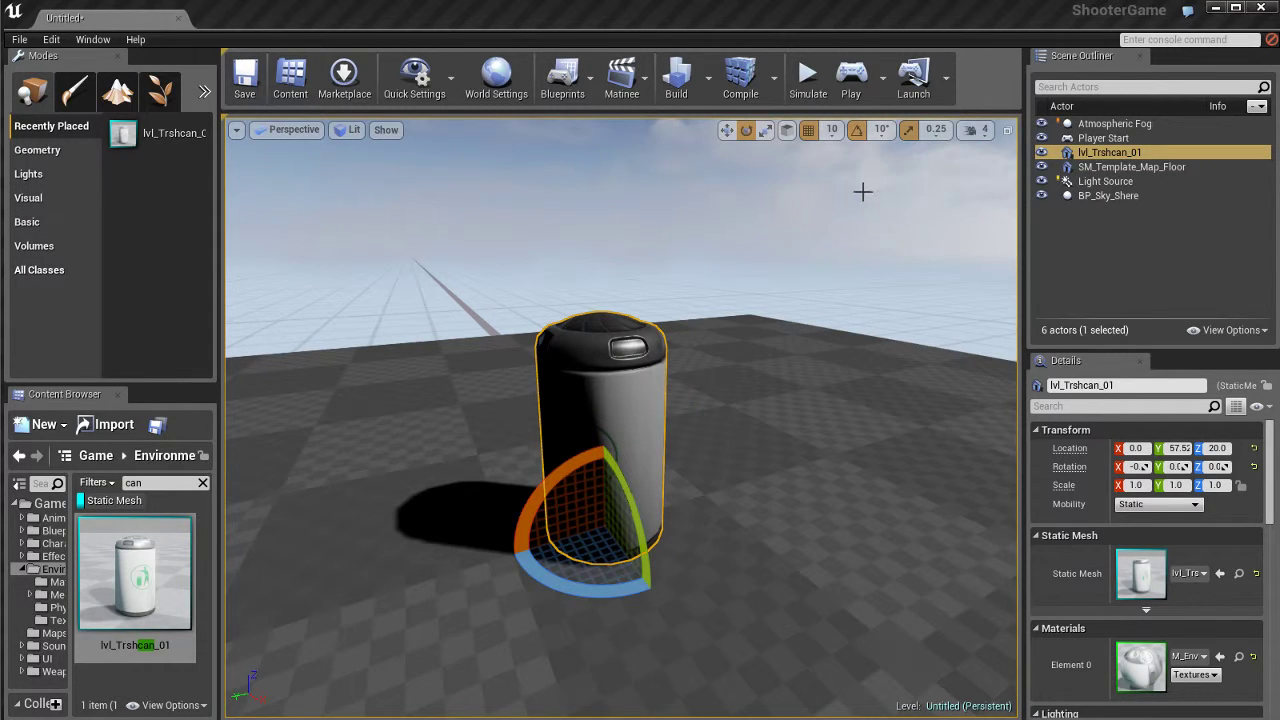
pyautogui.click(883, 131)
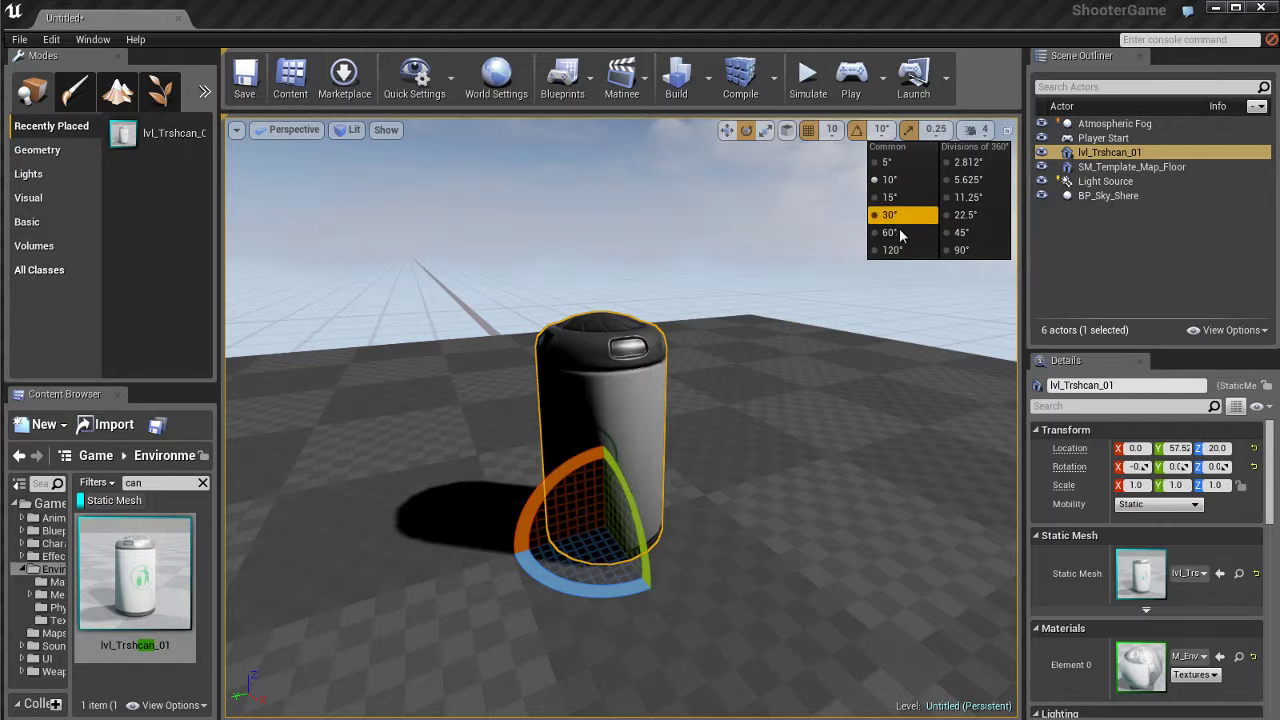
pyautogui.click(896, 163)
pyautogui.moveTo(752, 399); pyautogui.dragTo(765, 368)
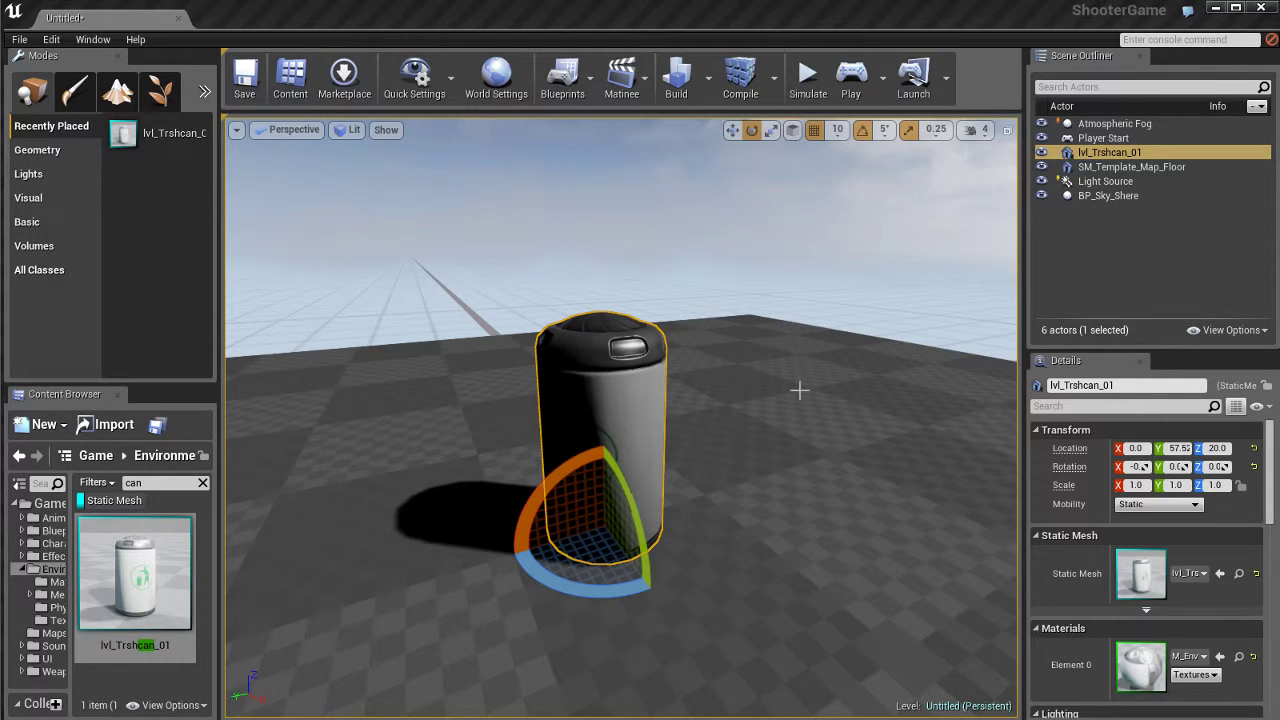
# Turn rotation snapping off, try rotating the trash can freely, and turn rotation snapping back on
pyautogui.click(862, 130)
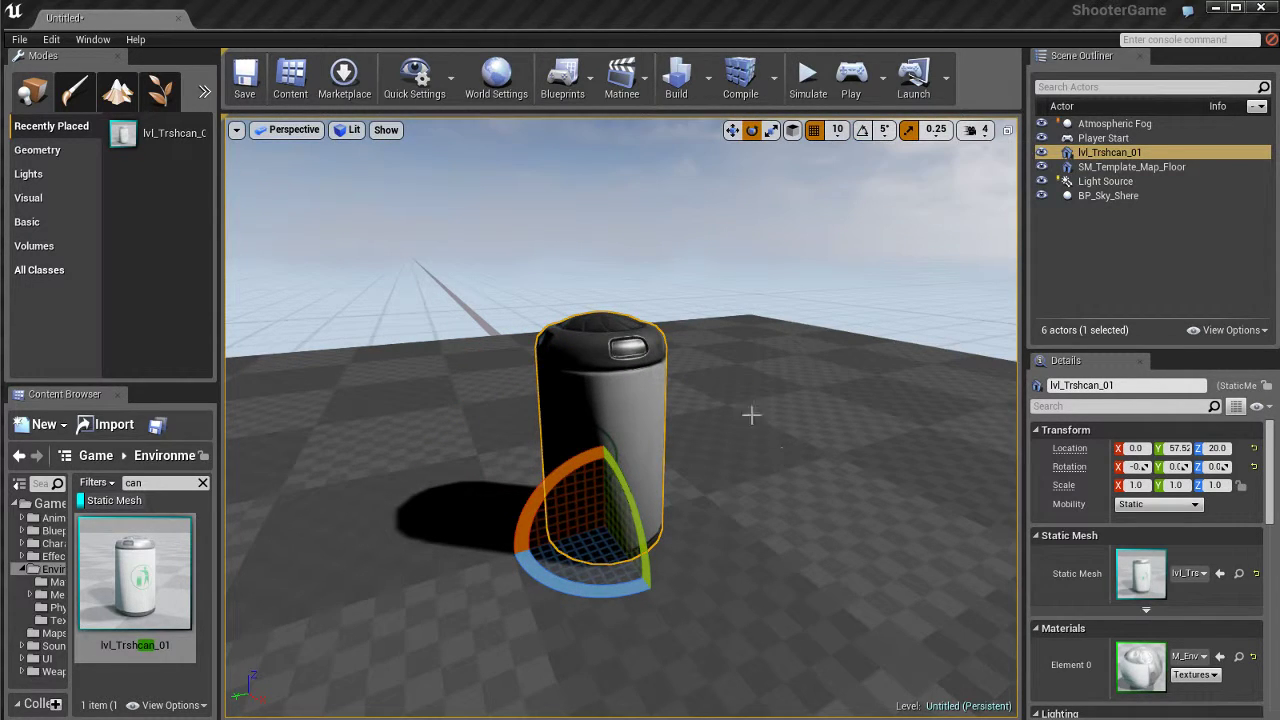
pyautogui.moveTo(752, 414); pyautogui.dragTo(793, 399)
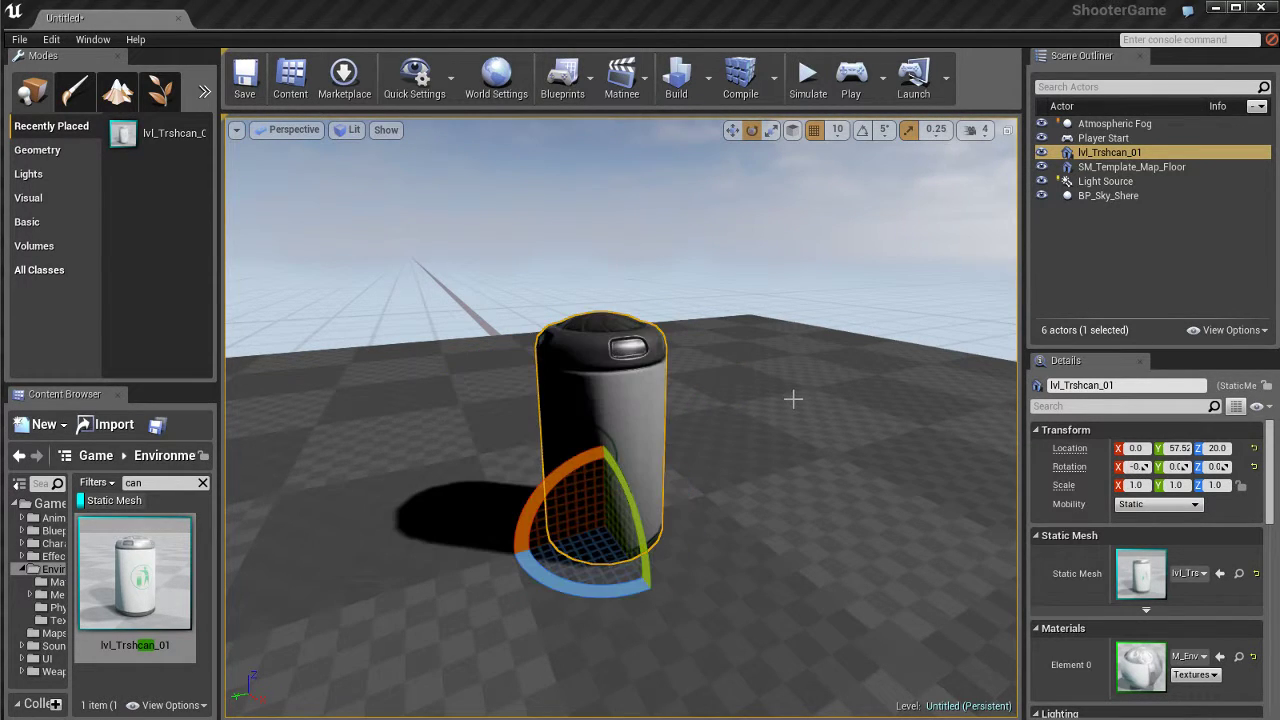
pyautogui.click(862, 130)
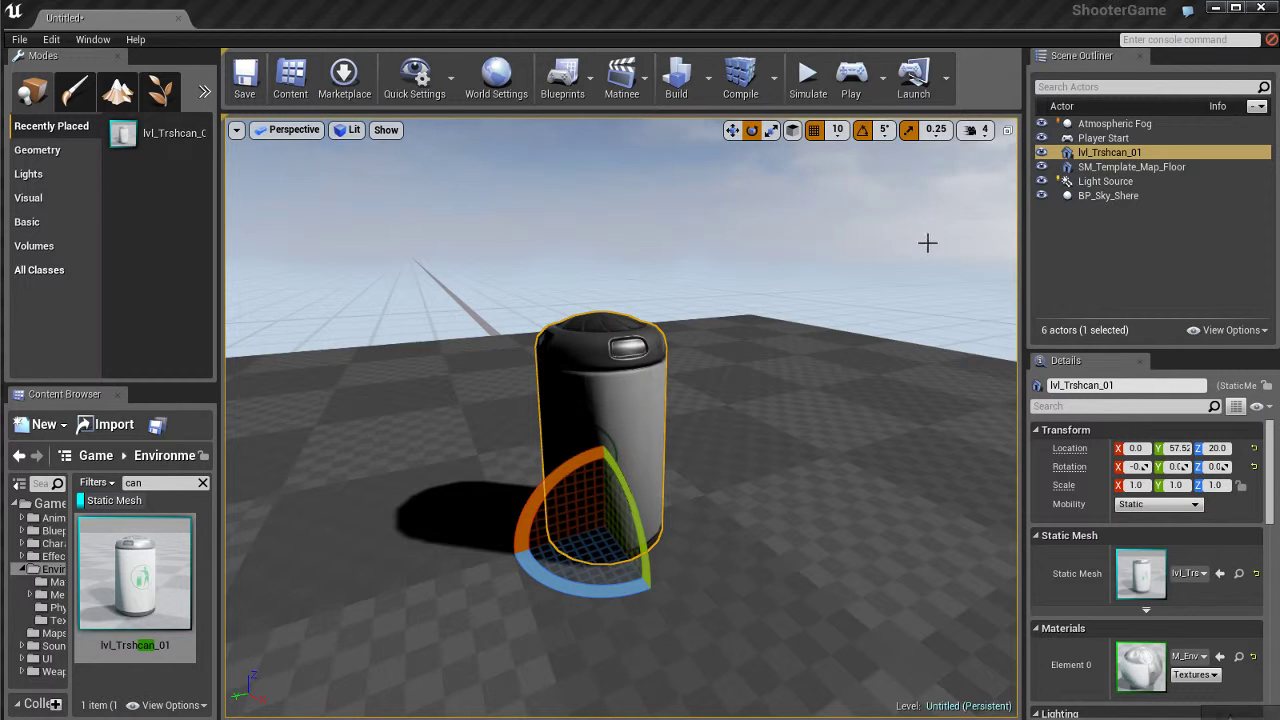
# Try scaling the trash can with the 0.25 scale snap, and again with scale snapping turned off
pyautogui.press('r')
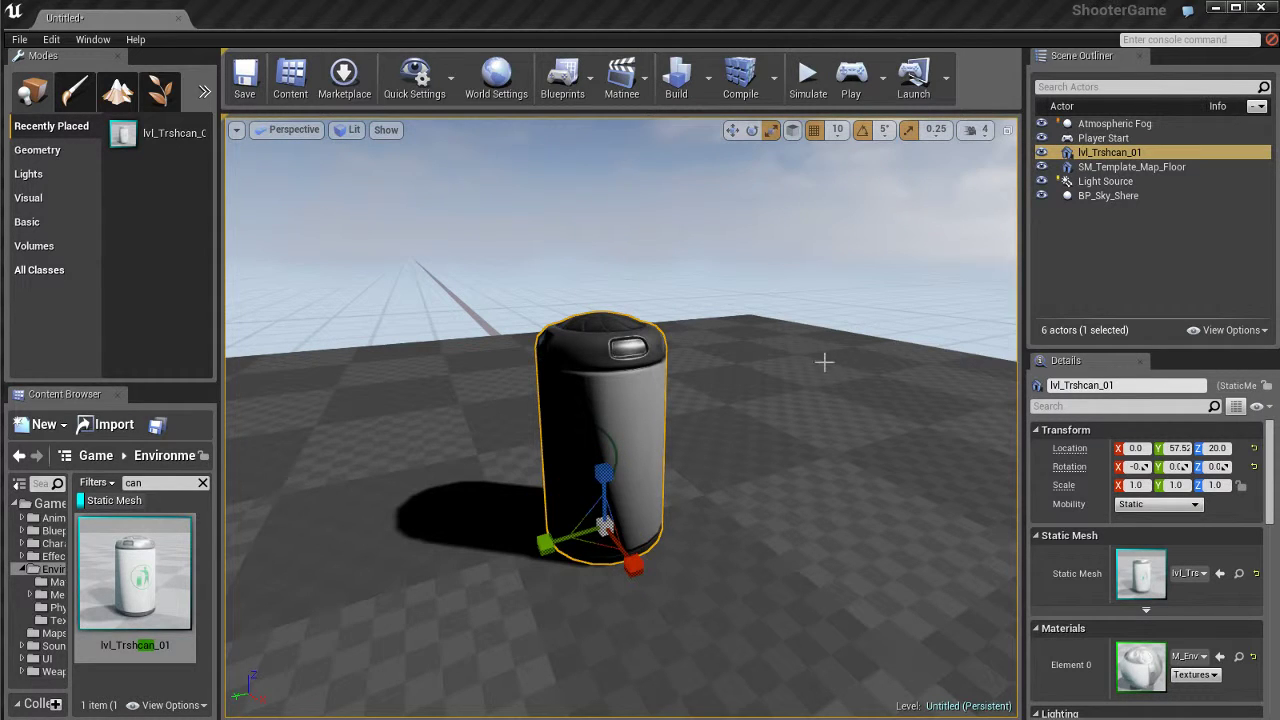
pyautogui.moveTo(824, 362)
pyautogui.mouseDown()
pyautogui.moveTo(776, 367)
pyautogui.moveTo(827, 358)
pyautogui.mouseUp()
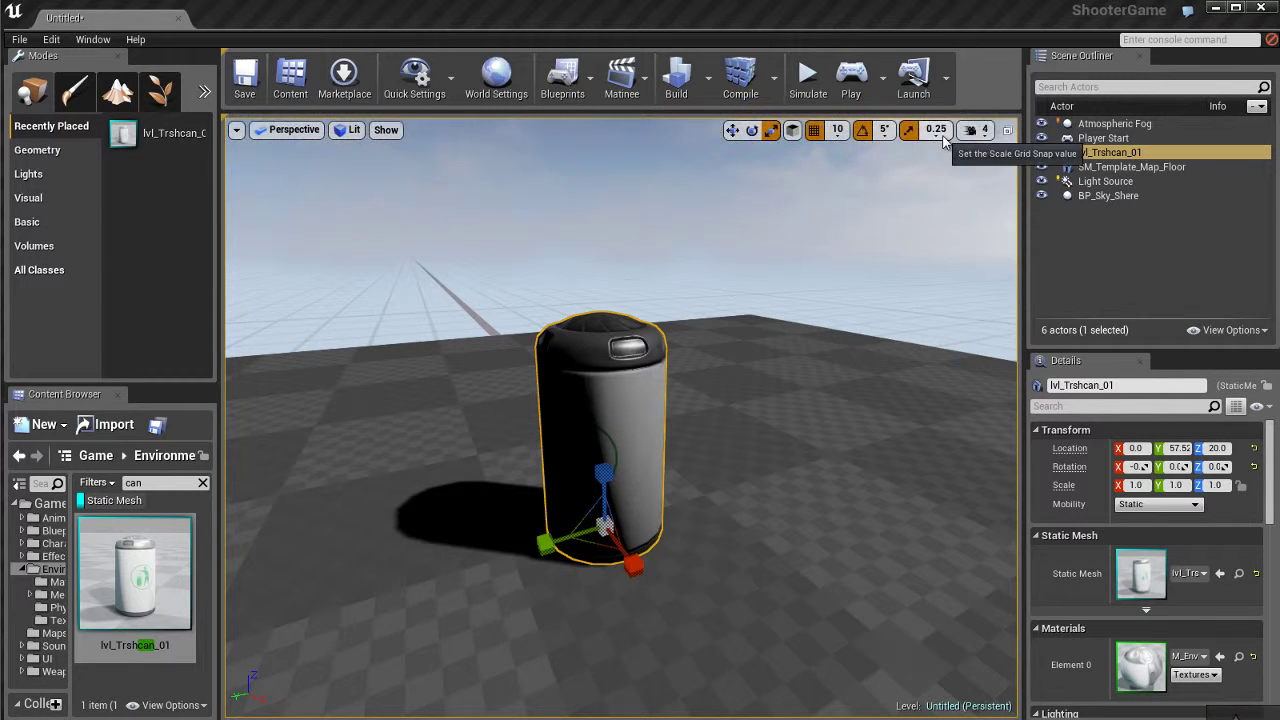
pyautogui.moveTo(810, 385)
pyautogui.mouseDown()
pyautogui.moveTo(775, 391)
pyautogui.moveTo(808, 380)
pyautogui.mouseUp()
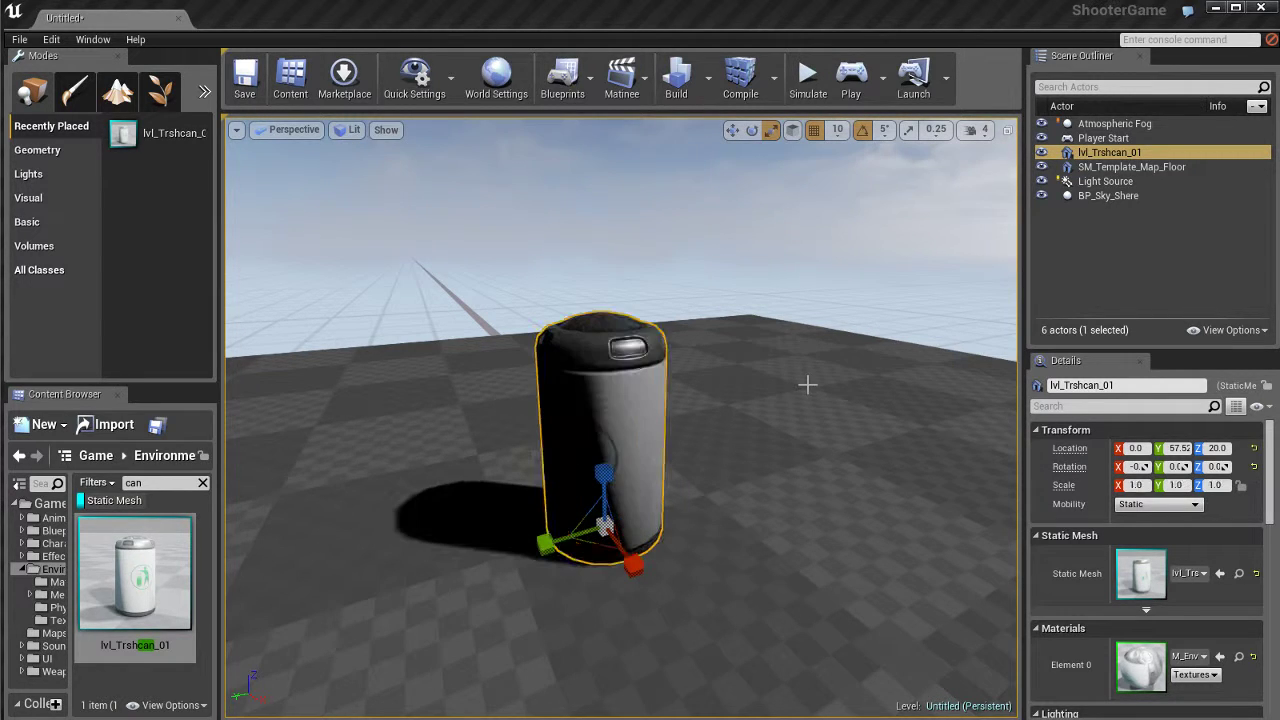
# Turn scale snapping back on and check the available scale snap values, keeping 0.25
pyautogui.click(908, 130)
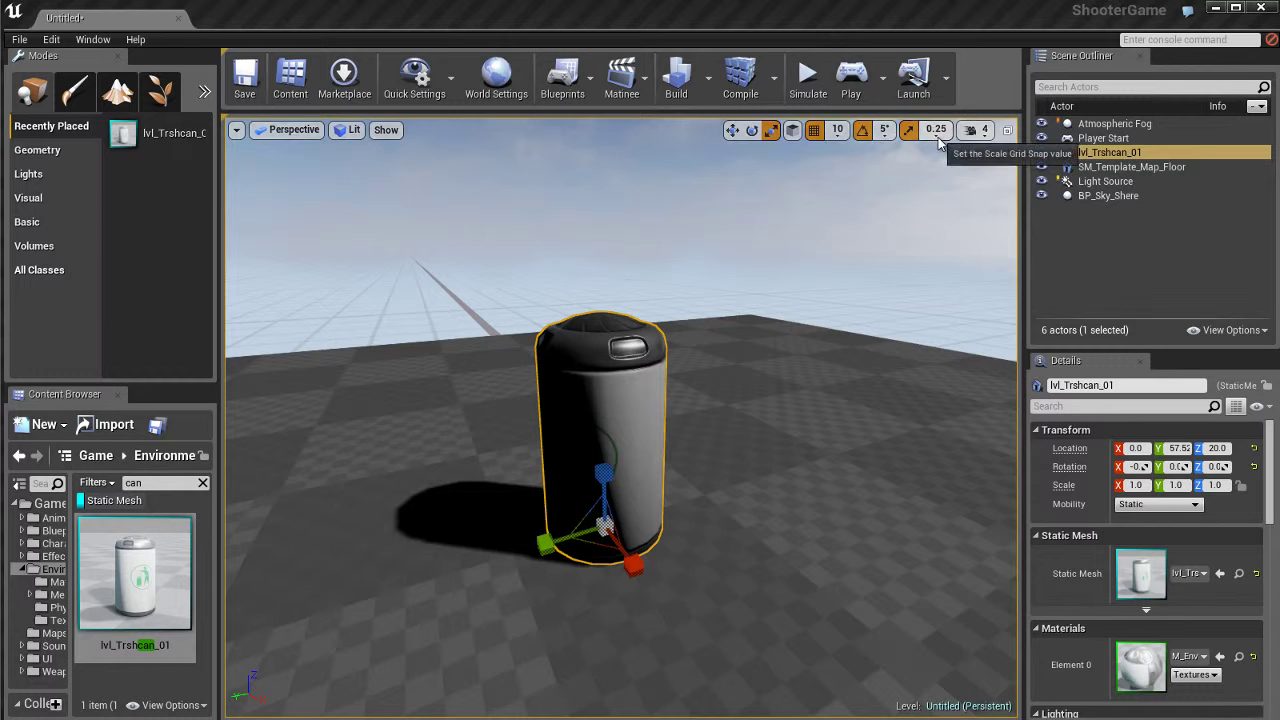
pyautogui.click(936, 132)
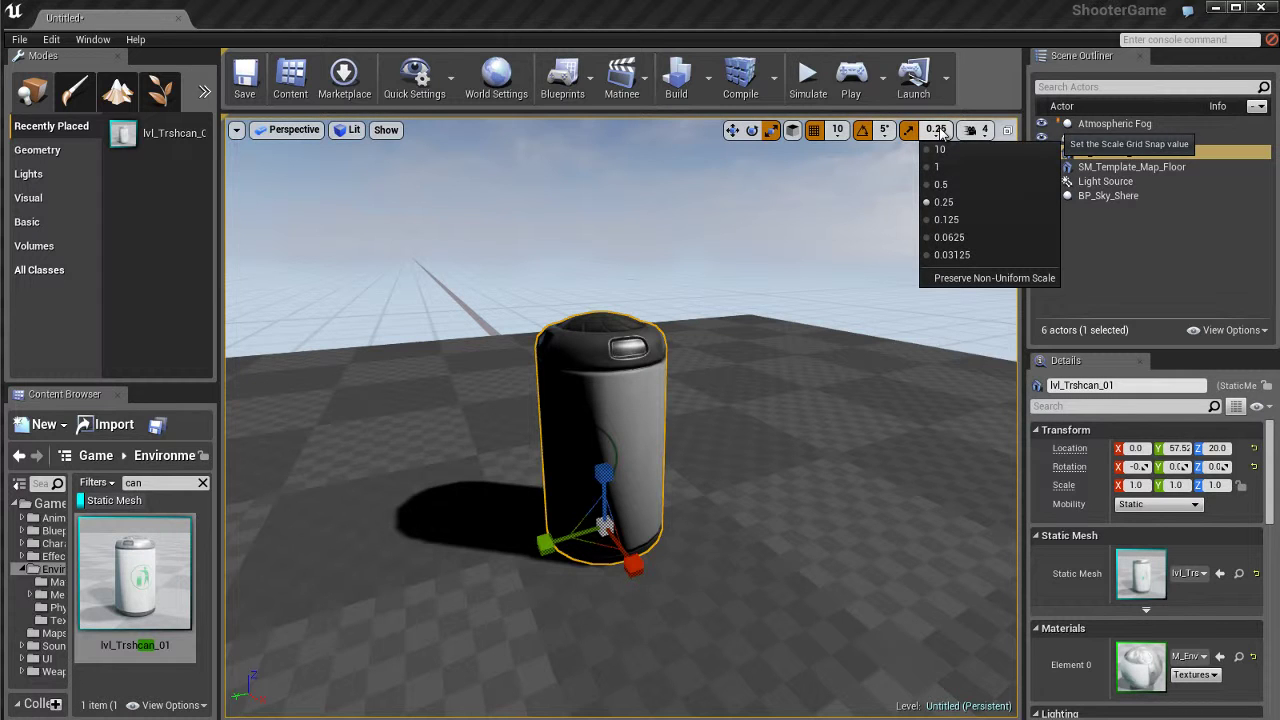
pyautogui.click(862, 314)
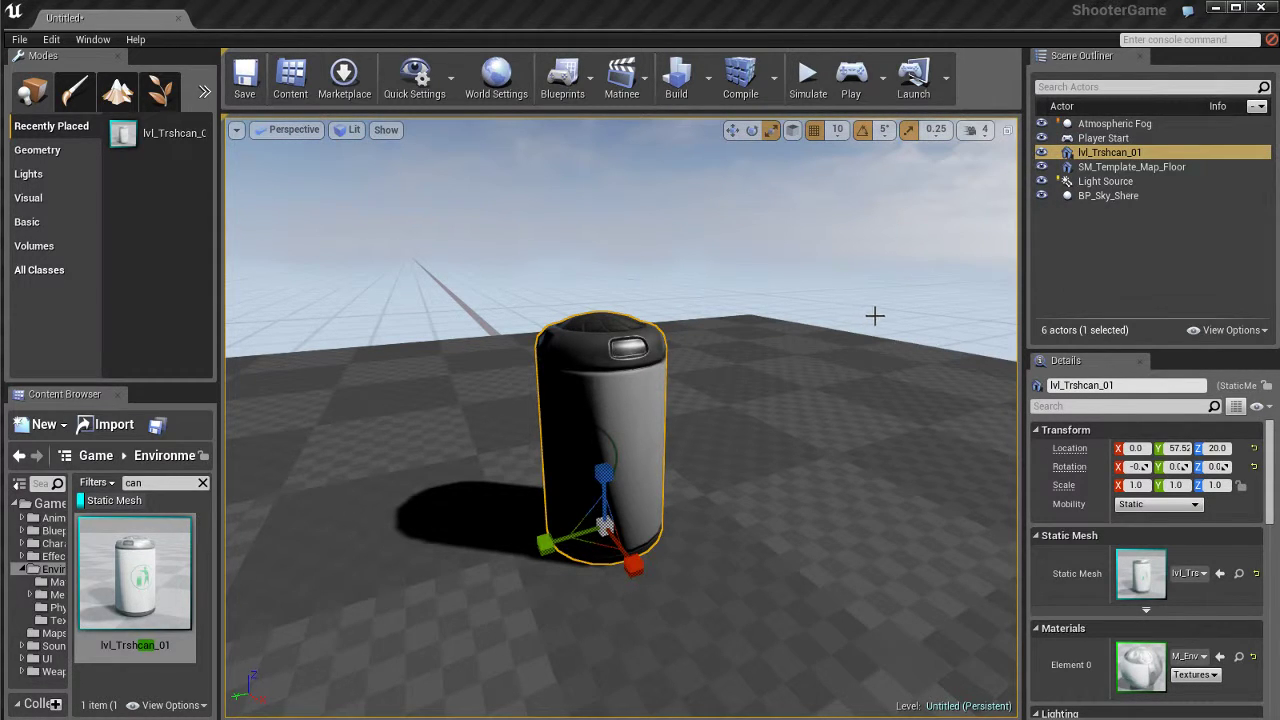
# Open the Level Editor viewport settings in the Editor Preferences and reveal the advanced Grid Snapping options listing the snap sizes
pyautogui.click(51, 39)
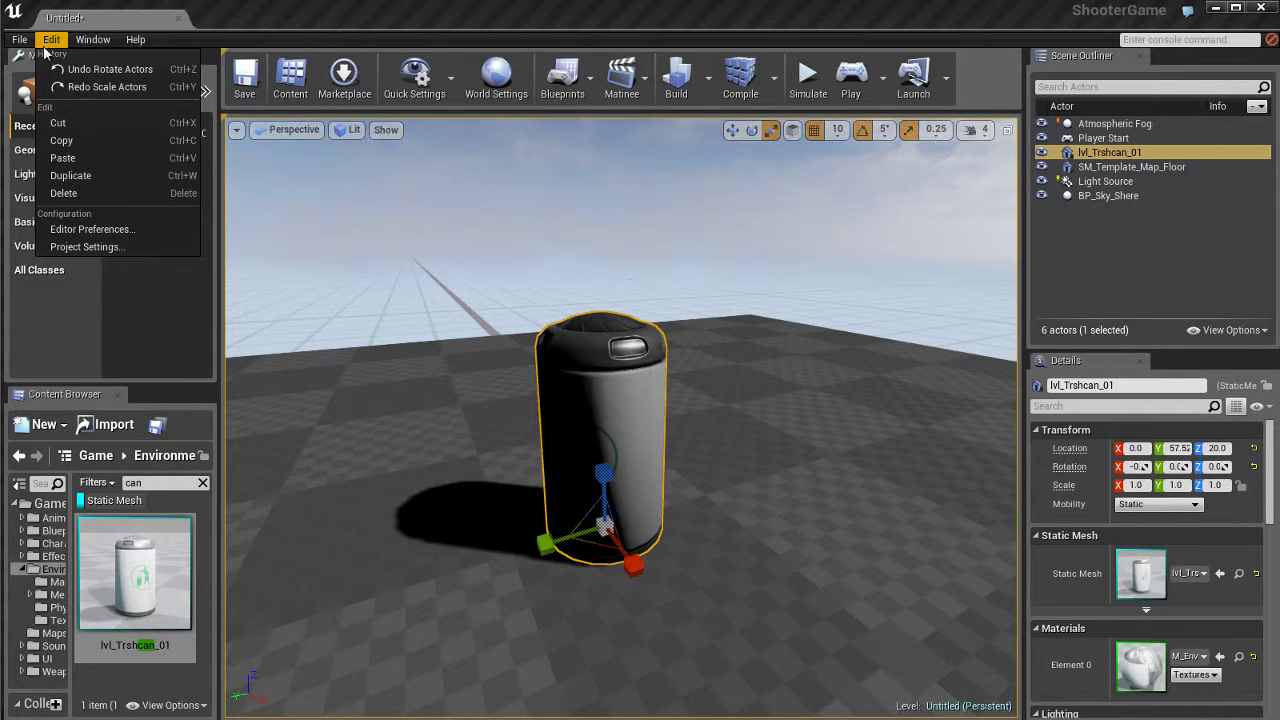
pyautogui.click(86, 230)
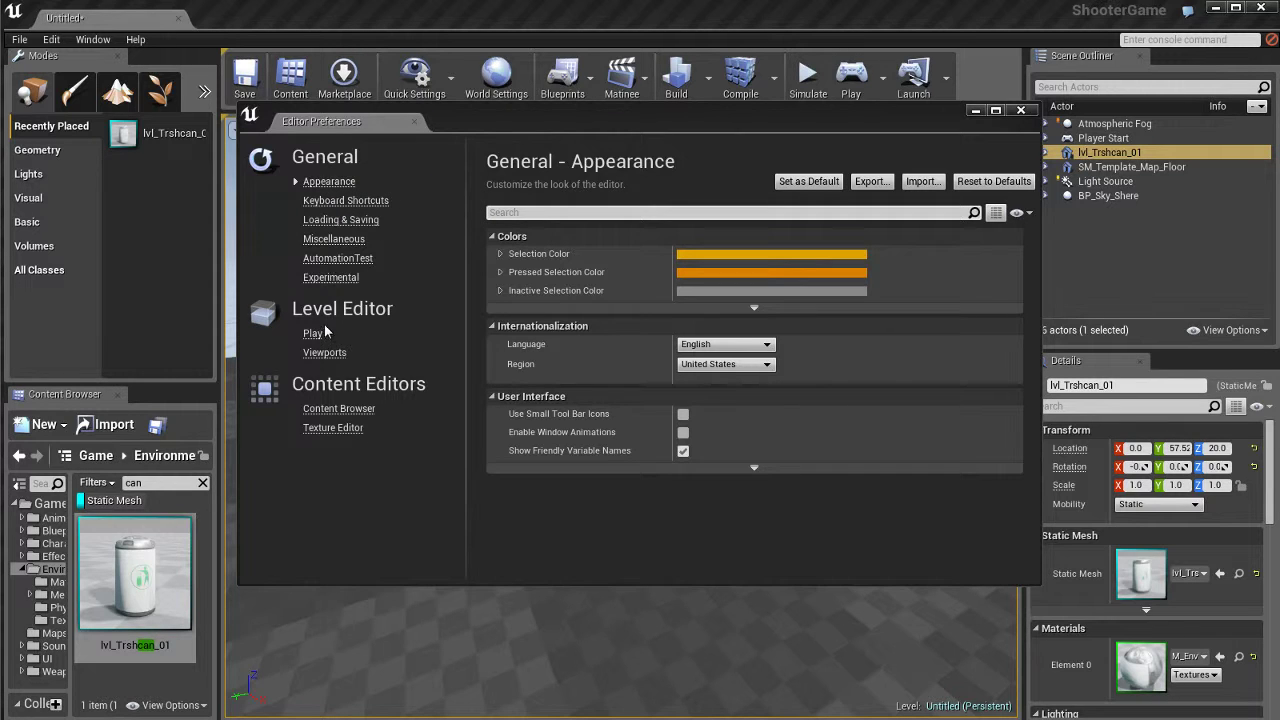
pyautogui.click(321, 356)
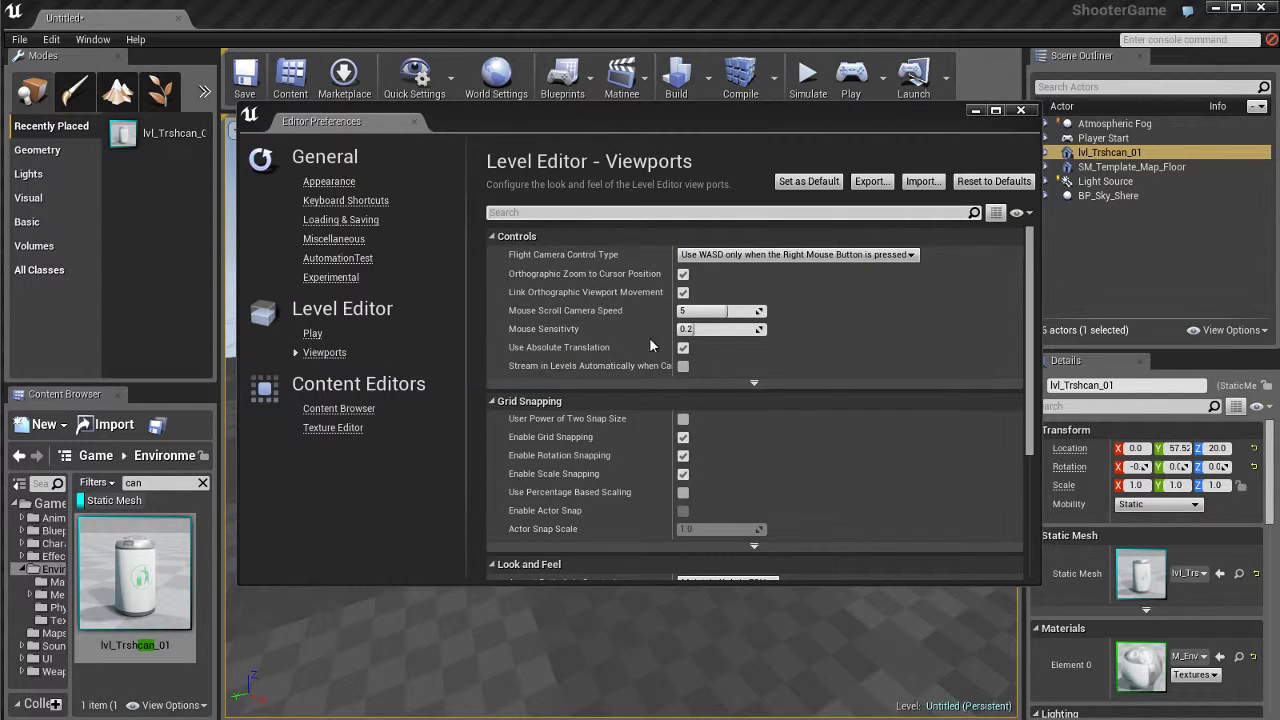
pyautogui.scroll(-5, 819, 330)
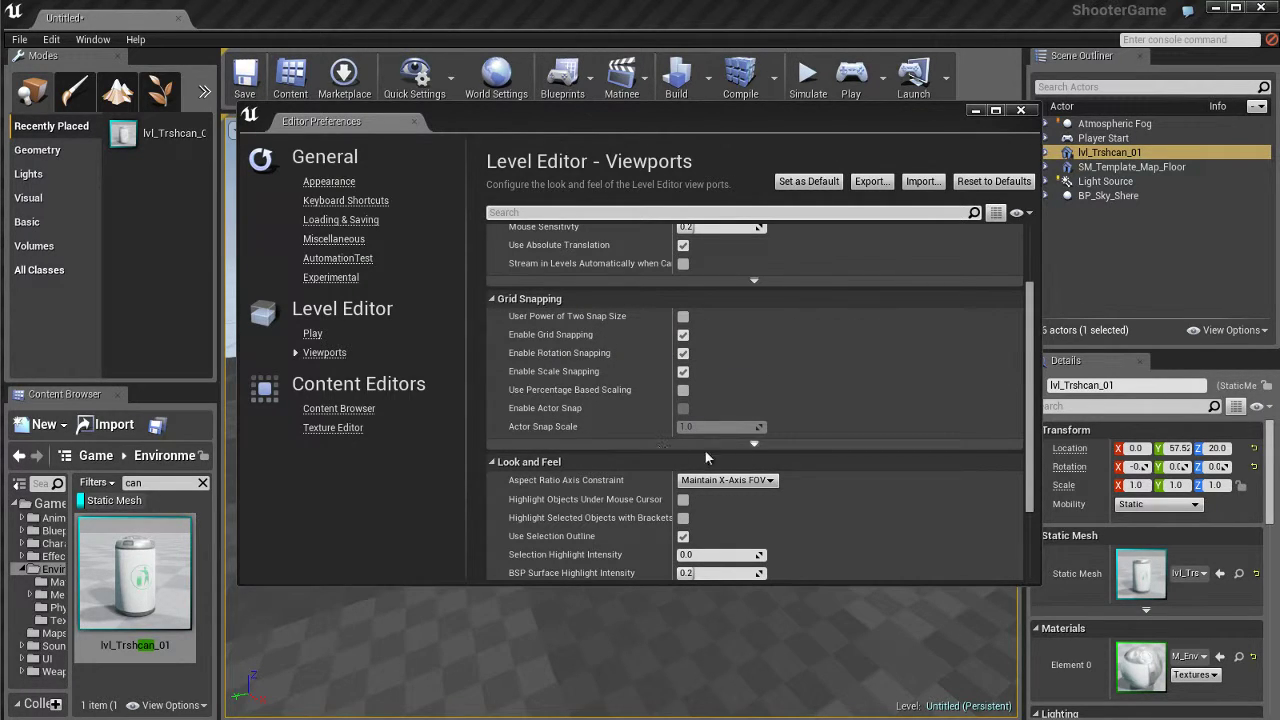
pyautogui.click(755, 446)
pyautogui.scroll(-2, 816, 420)
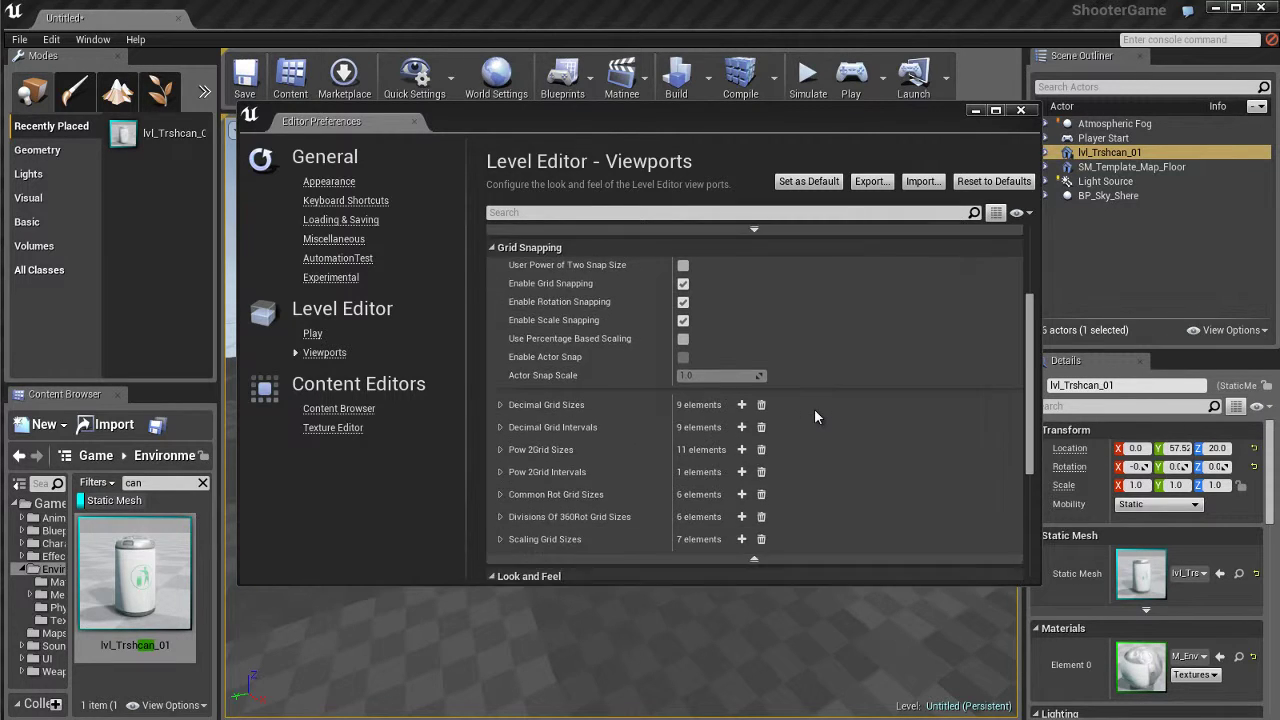